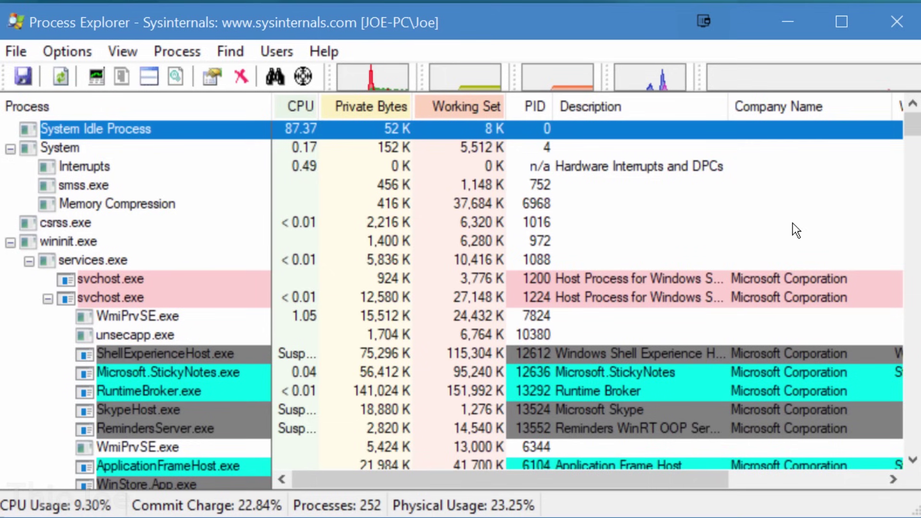
- Scroll the Process Explorer list and collapse the child processes of svchost.exe 2800
scroll(292, 273, down, 4)
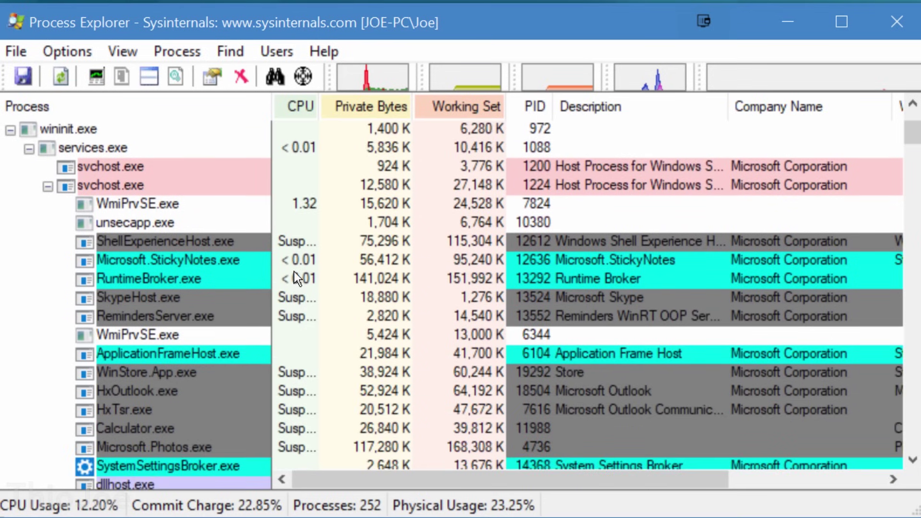
scroll(292, 273, down, 1)
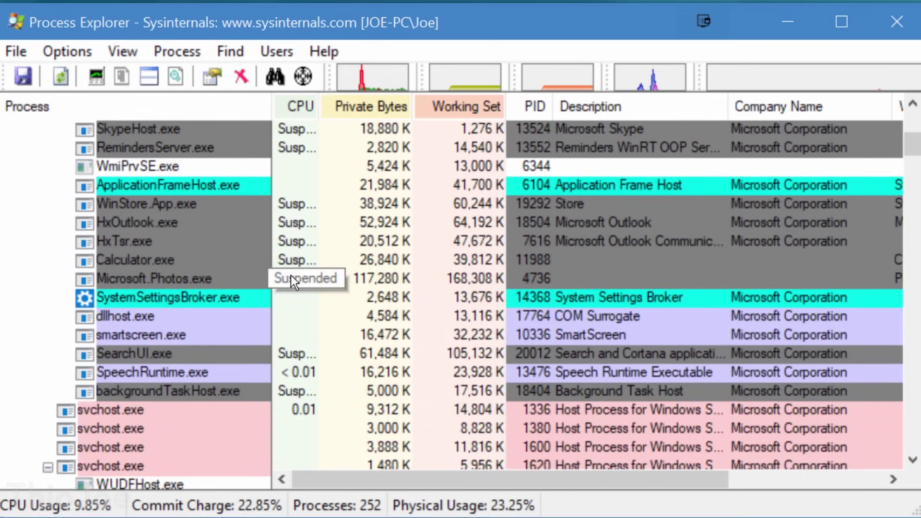
scroll(293, 288, down, 1)
drag(919, 149, 916, 193)
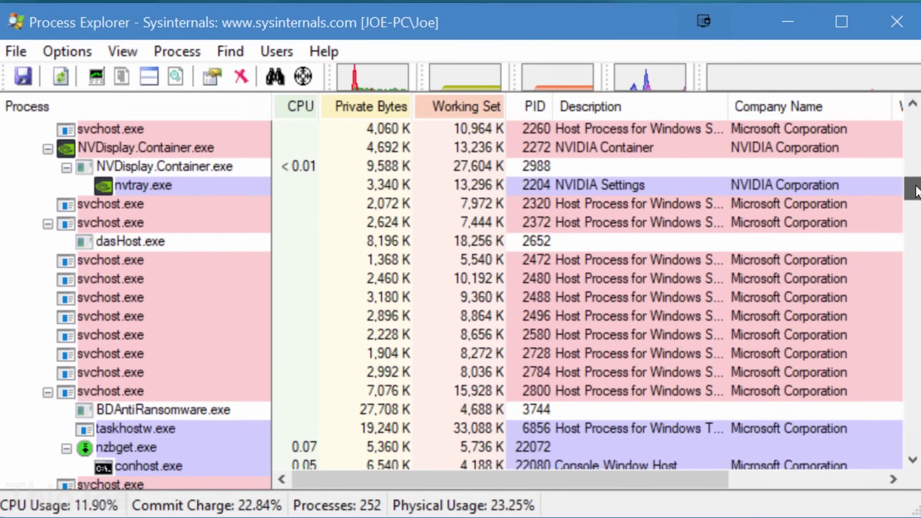
click(48, 391)
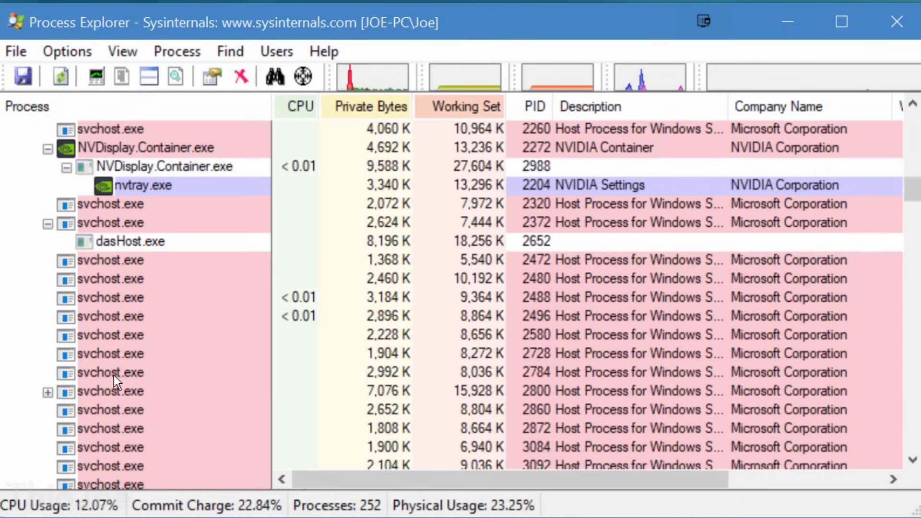
drag(917, 196, 913, 149)
- Submit vivefsm.exe to VirusTotal and scroll right to the VirusTotal column showing 0/63 results
mouse_move(213, 304)
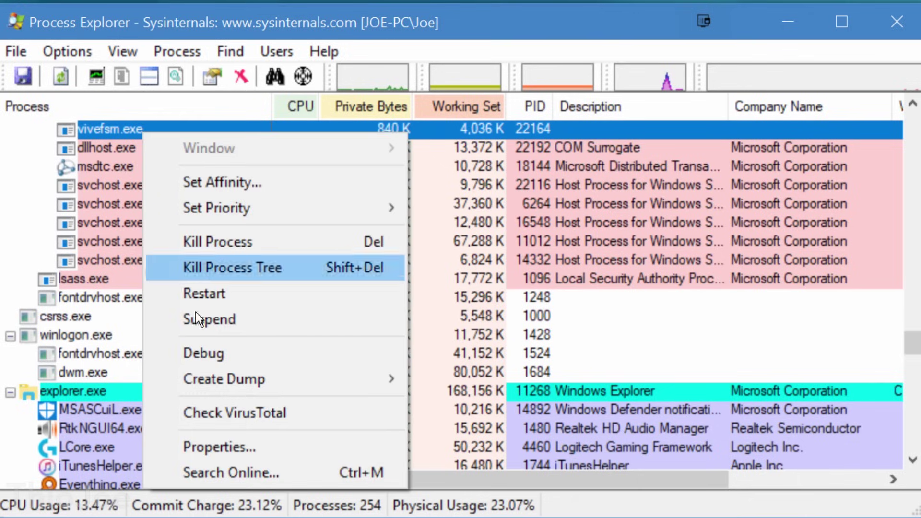
click(64, 211)
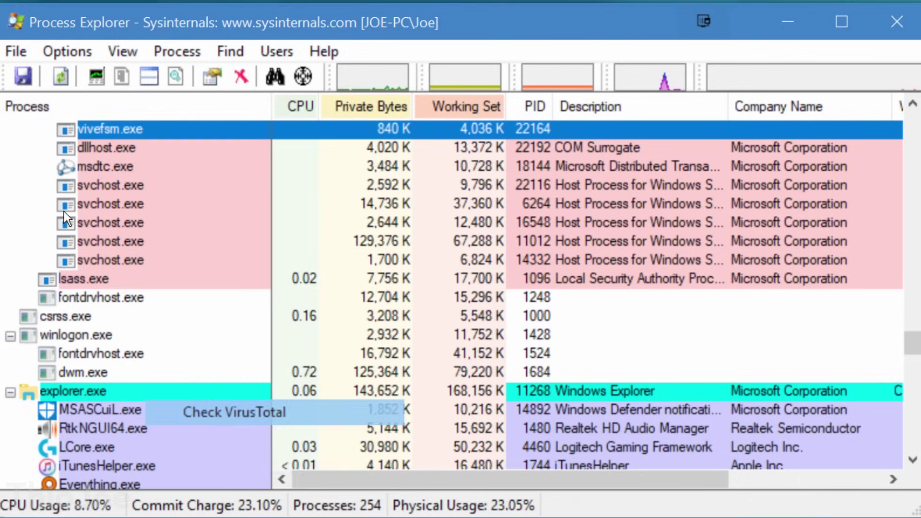
mouse_move(223, 396)
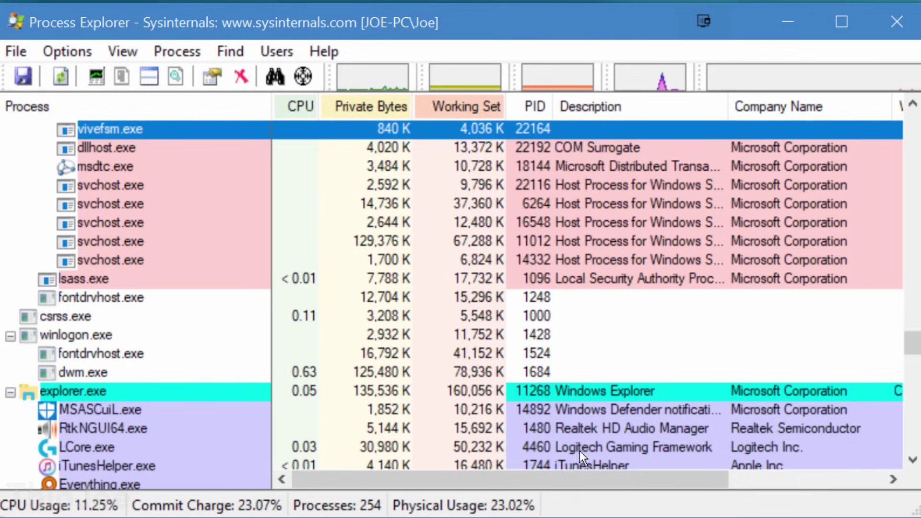
drag(585, 479, 741, 480)
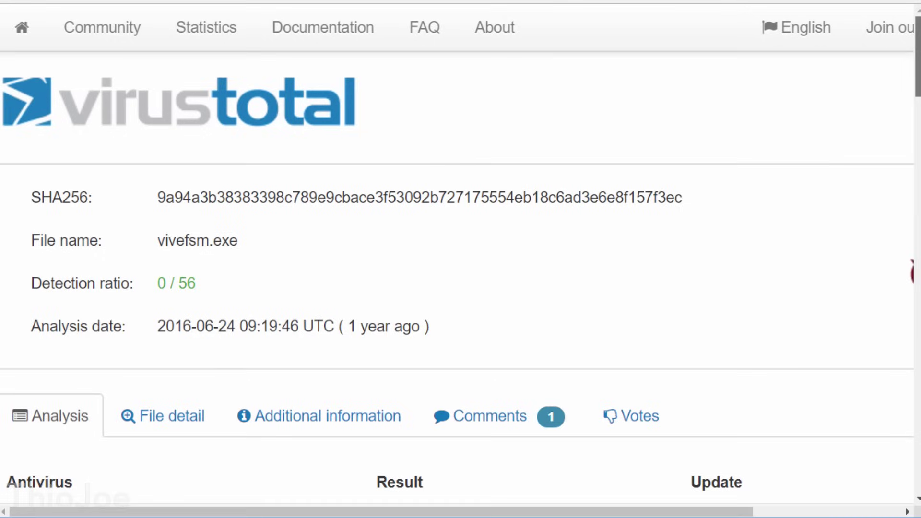
- Scroll through the vivefsm.exe VirusTotal report, where all engines are clean at 0/56
scroll(458, 282, down, 3)
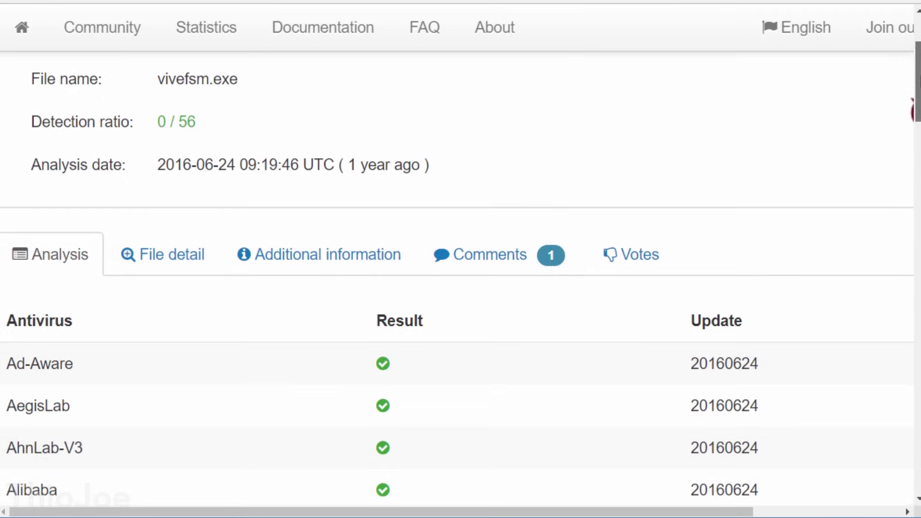
scroll(919, 132, down, 7)
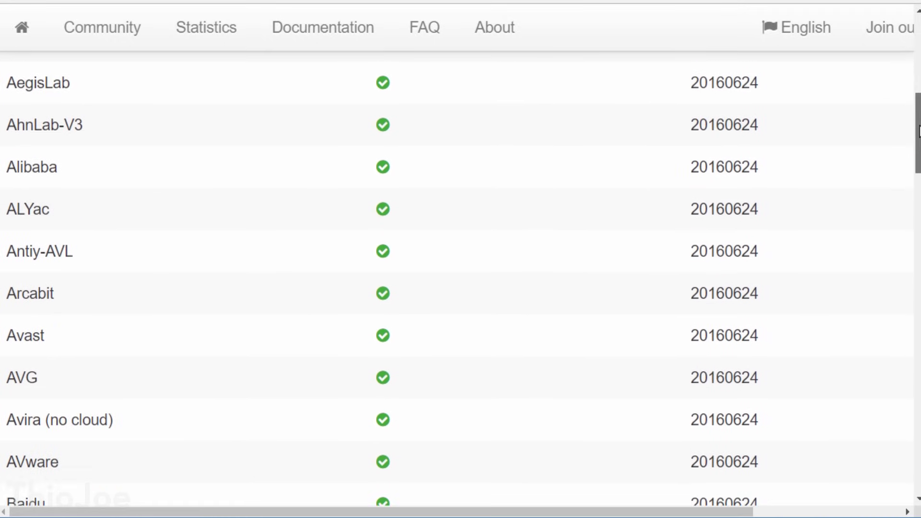
scroll(918, 132, down, 8)
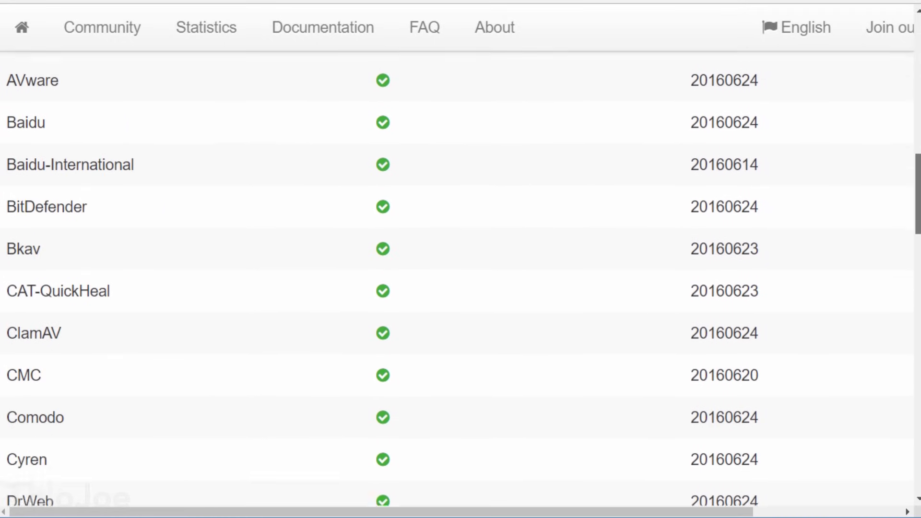
drag(917, 197, 913, 461)
scroll(812, 394, up, 7)
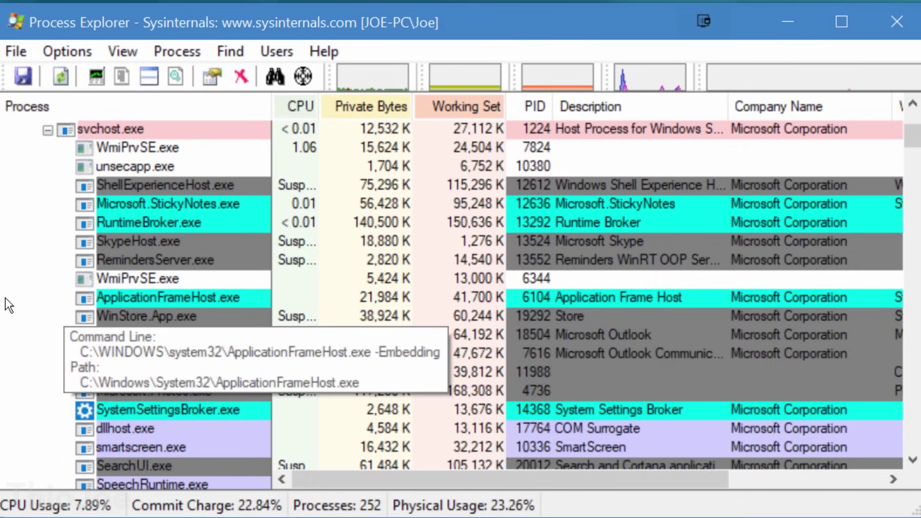
- Browse the process list, then bring up the Options menu with Replace Task Manager
scroll(17, 289, up, 3)
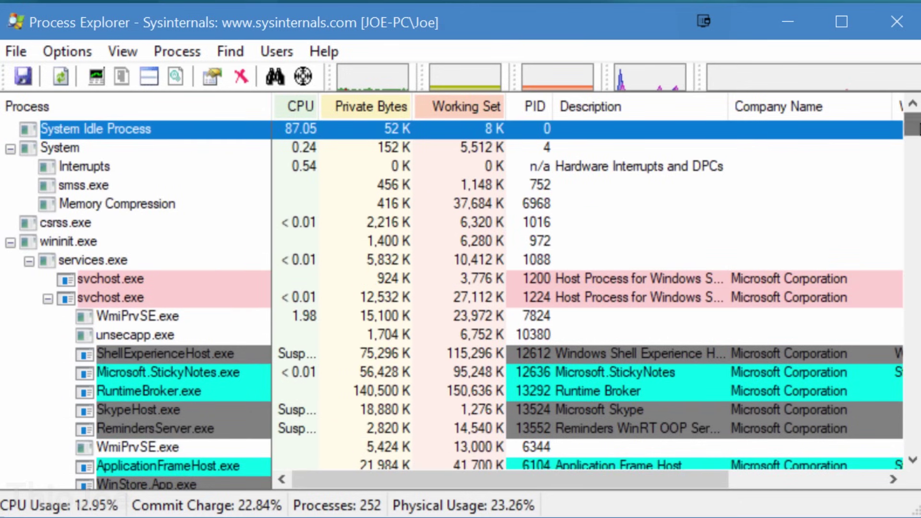
scroll(918, 129, down, 18)
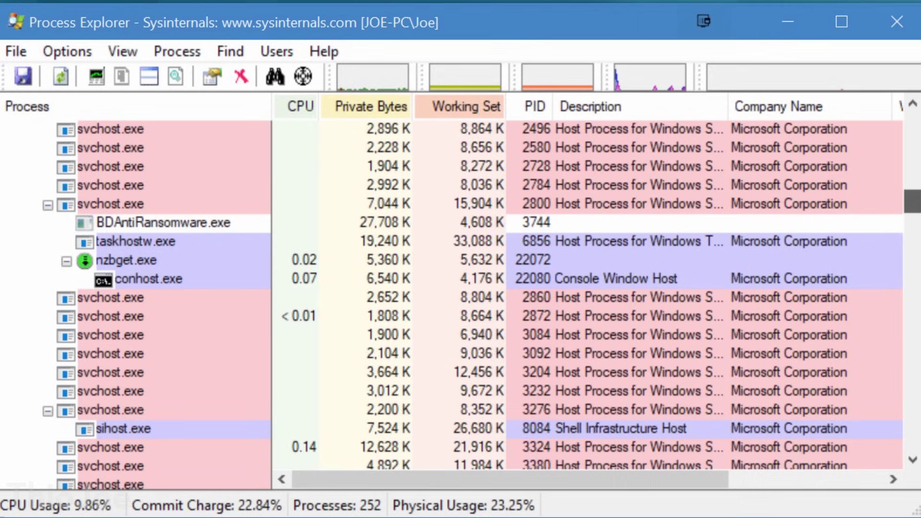
scroll(919, 252, down, 15)
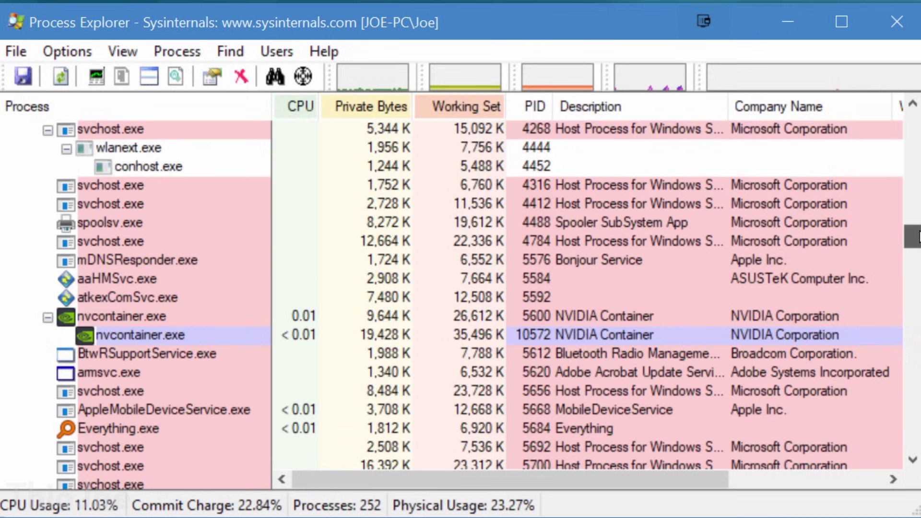
drag(919, 252, 912, 225)
click(84, 51)
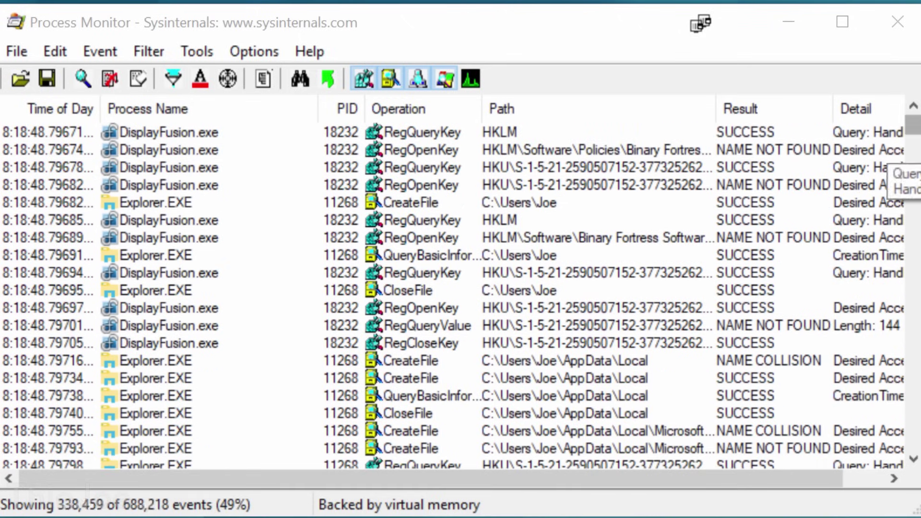
- Focus the Process Monitor capture window and drag its scrollbar through the captured events
click(916, 144)
mouse_move(916, 144)
mouse_down()
mouse_move(917, 201)
mouse_move(916, 126)
mouse_up()
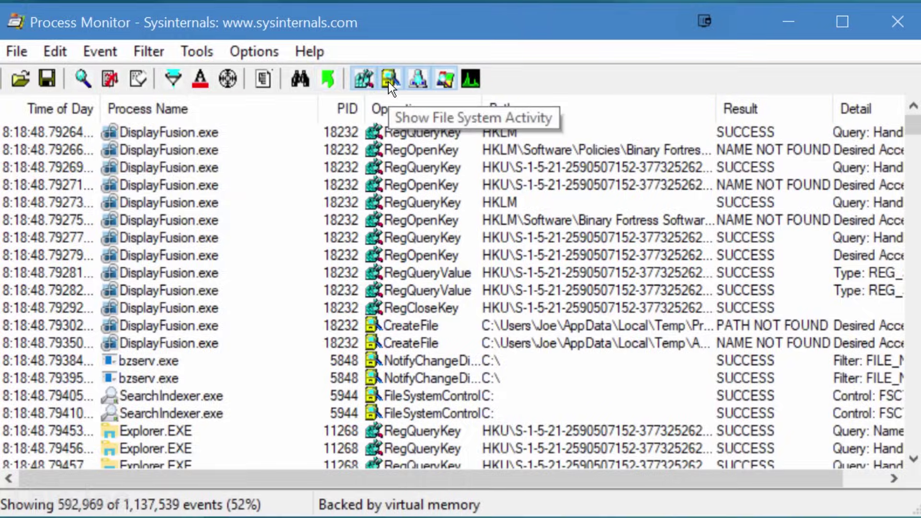
- Hide registry and another event category, then select an Explorer.EXE CreateFile event
click(390, 79)
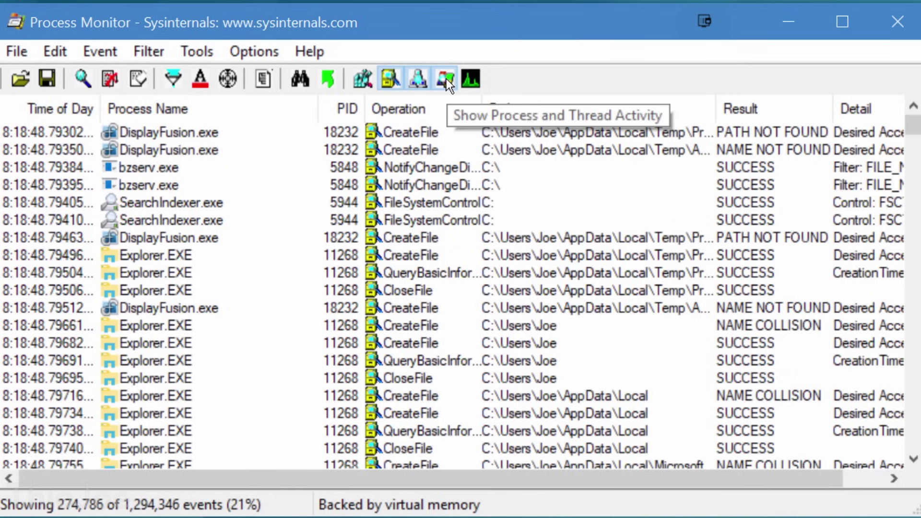
click(410, 79)
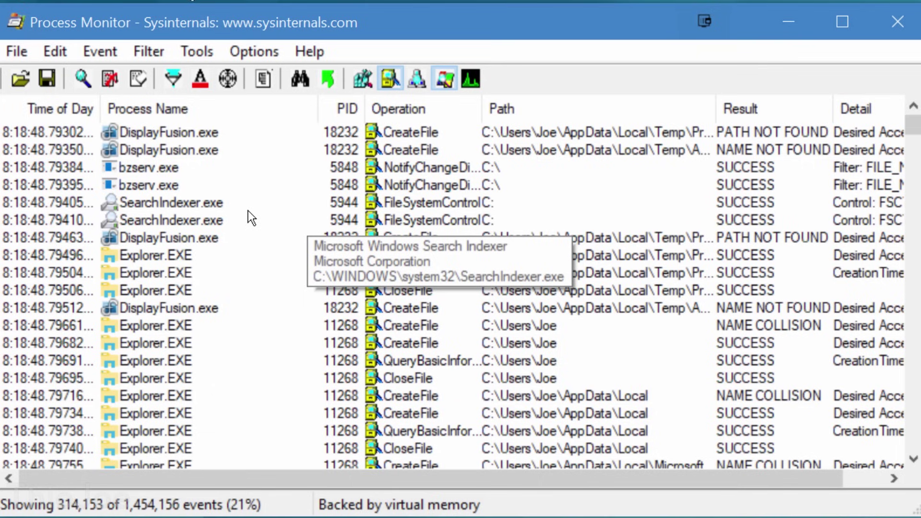
click(227, 344)
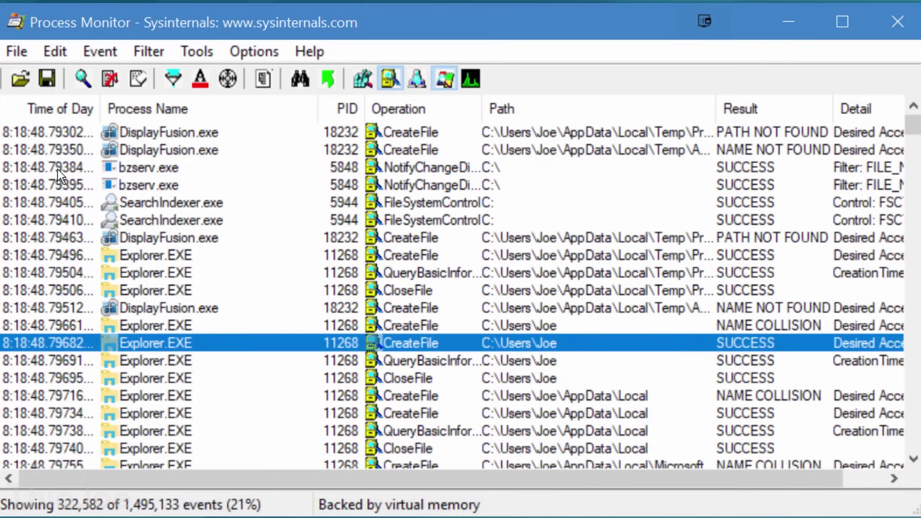
scroll(238, 264, down, 5)
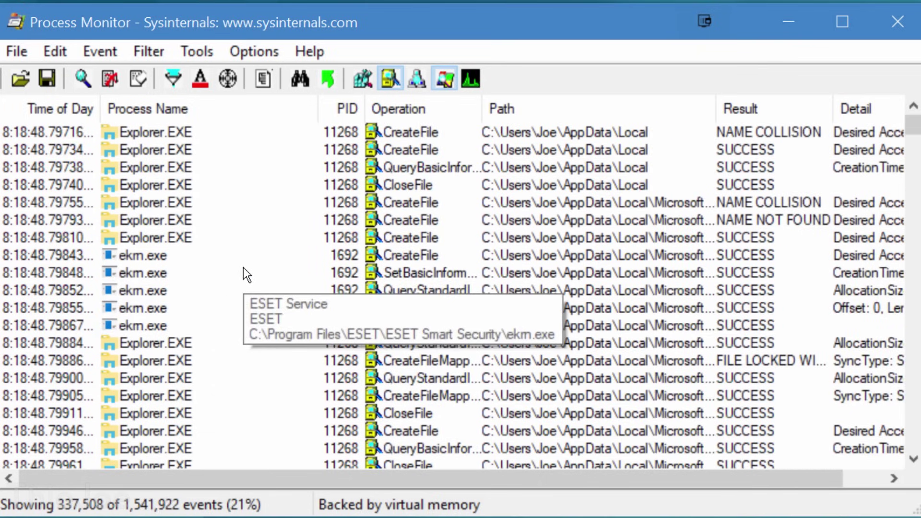
- View the Exclude/Highlight filter options for ekrn.exe and Explorer.EXE events, then launch Autoruns
right_click(243, 272)
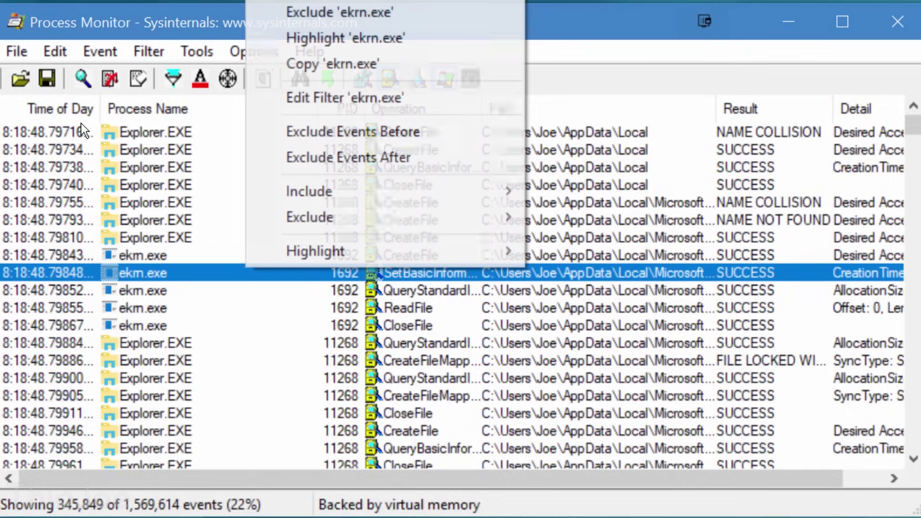
click(188, 21)
right_click(165, 448)
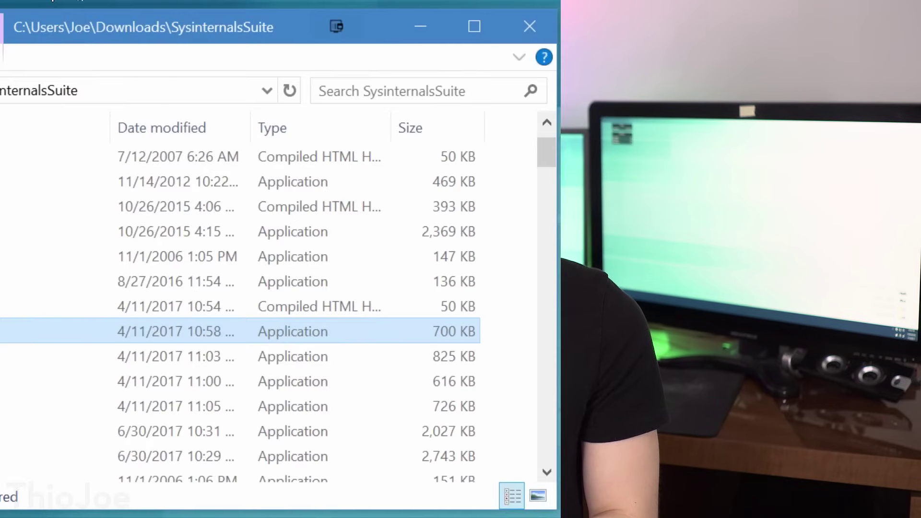
double_click(196, 342)
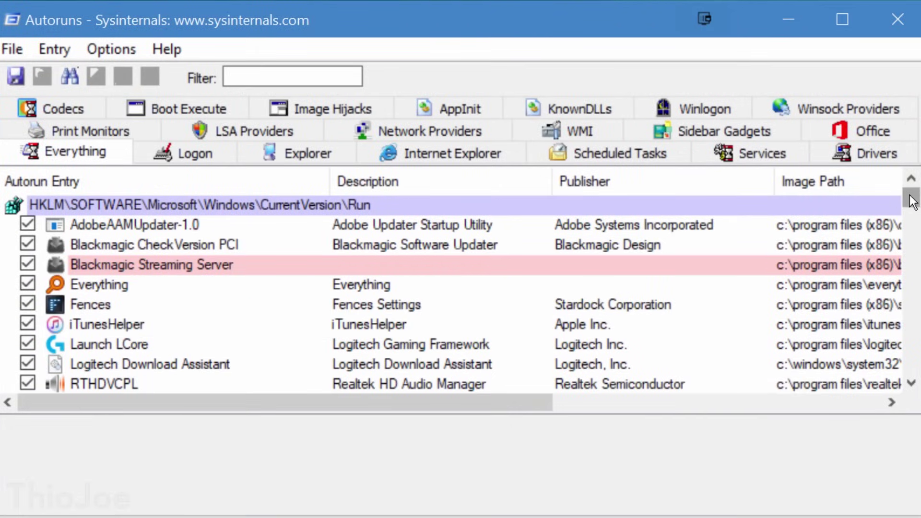
- Review the Logon, Explorer, Internet Explorer, Scheduled Tasks, Services and Drivers autostart entries
drag(913, 200, 532, 75)
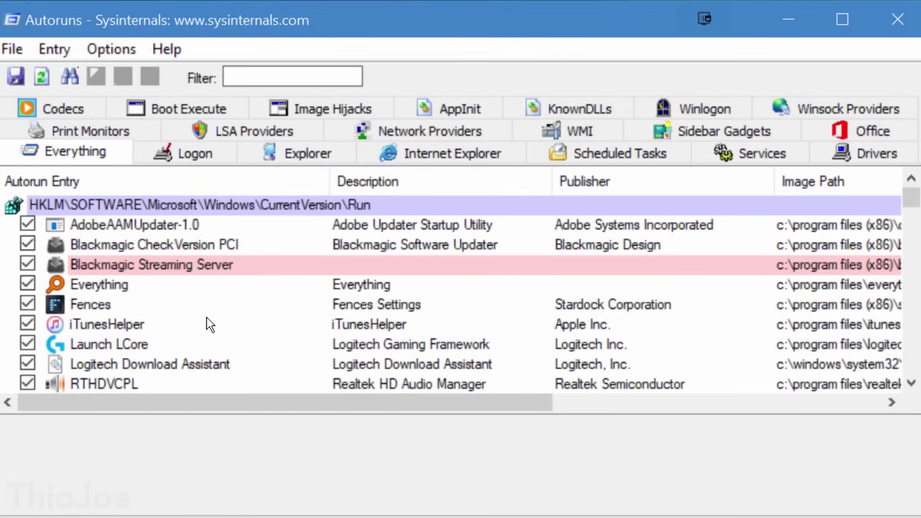
click(201, 148)
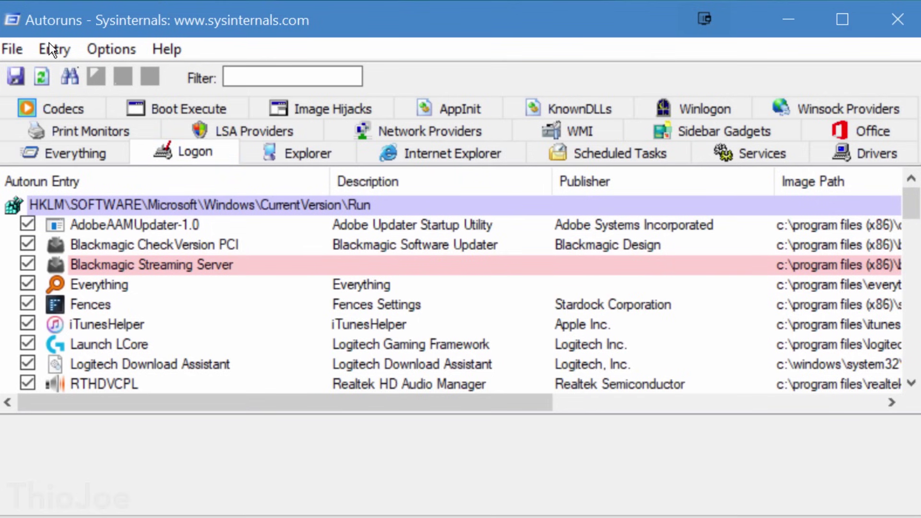
key(Right)
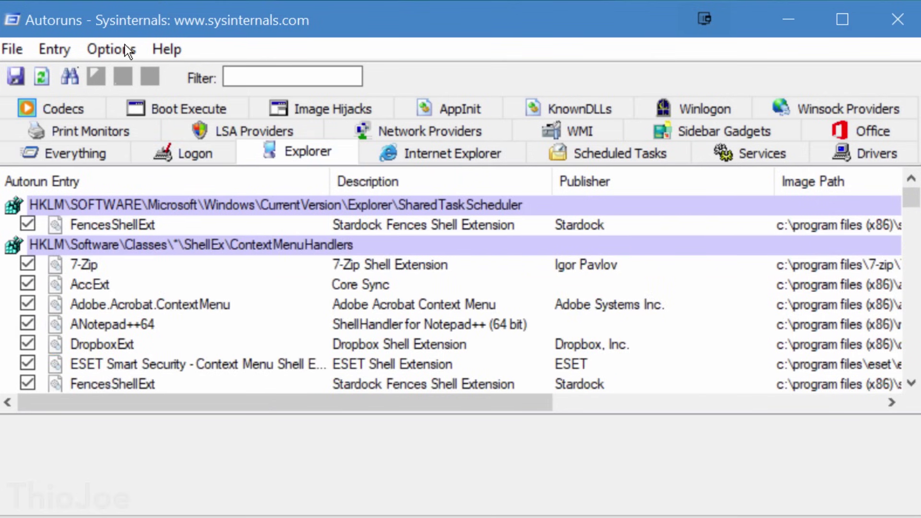
click(408, 148)
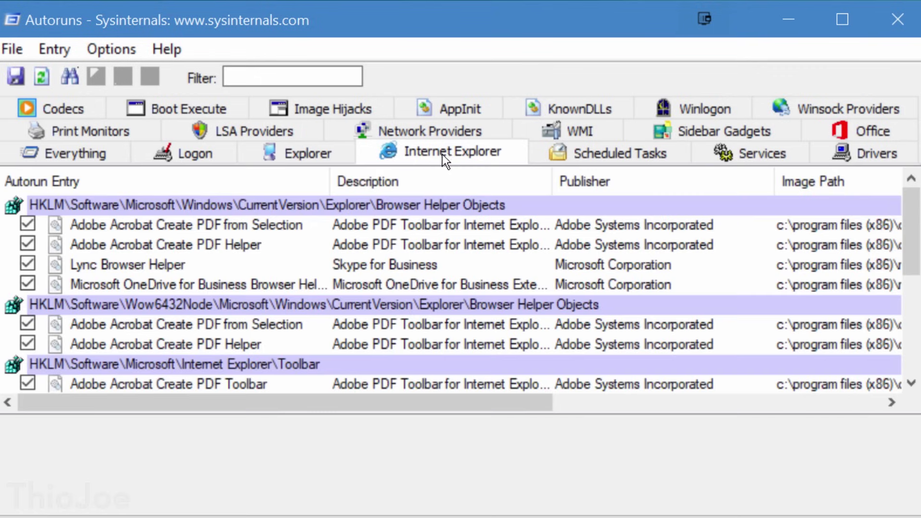
click(652, 158)
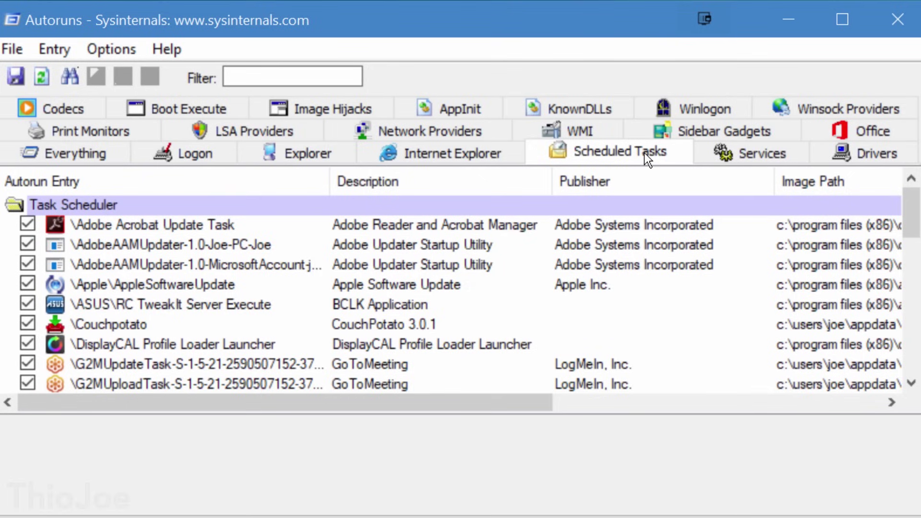
click(721, 152)
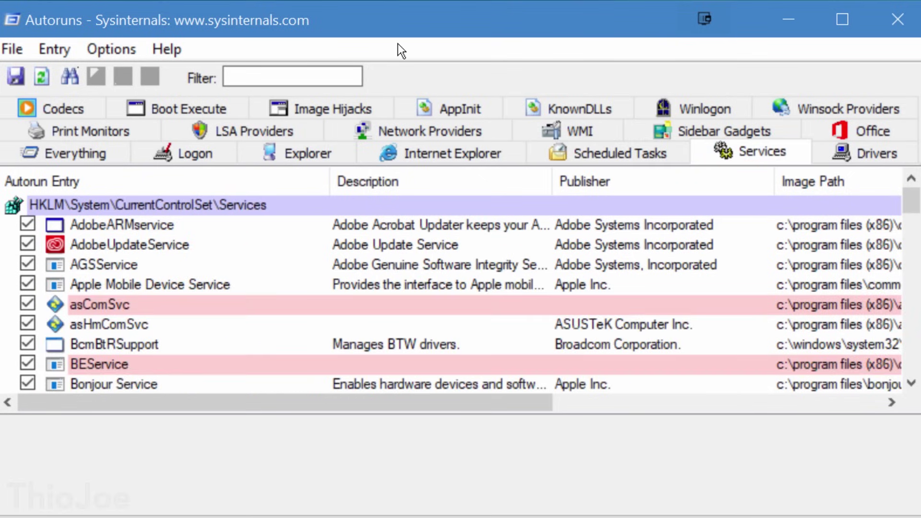
key(ctrl+Tab)
- Browse the Codecs autostart entries, then the Network Providers entries
click(97, 111)
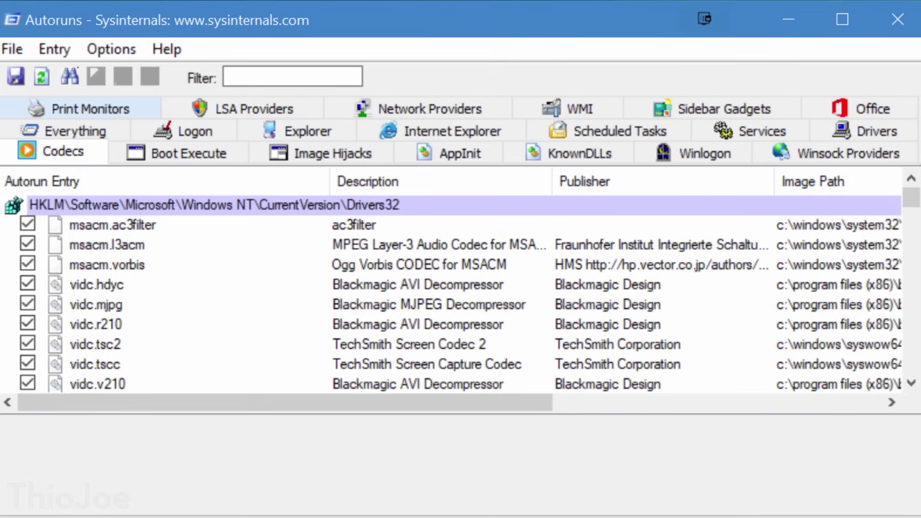
scroll(407, 277, down, 2)
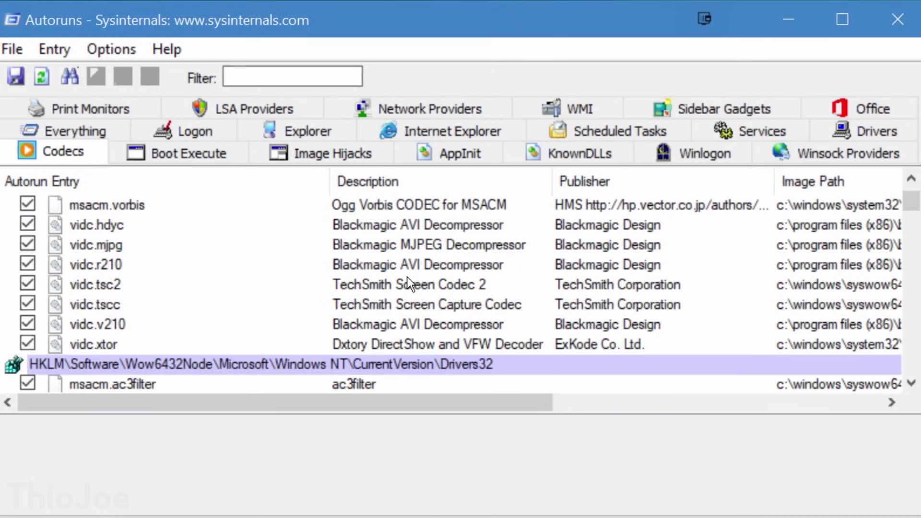
scroll(407, 275, down, 2)
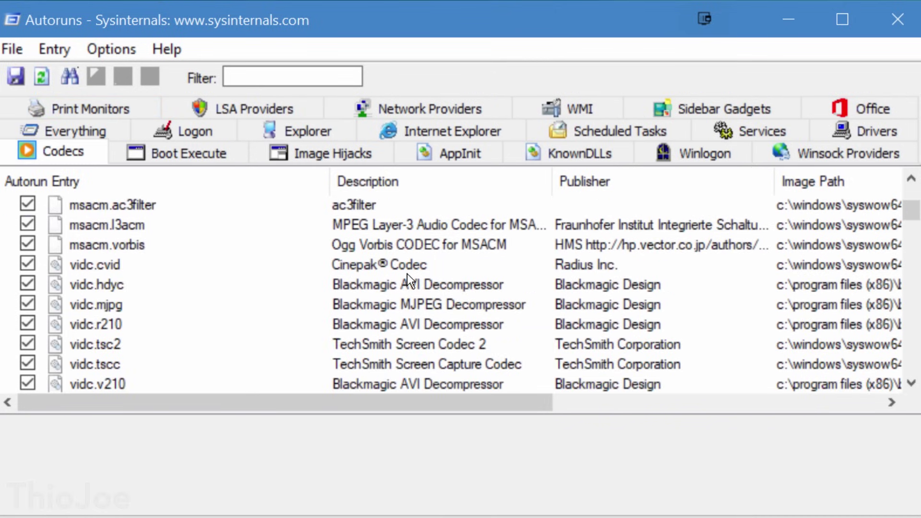
scroll(406, 273, up, 5)
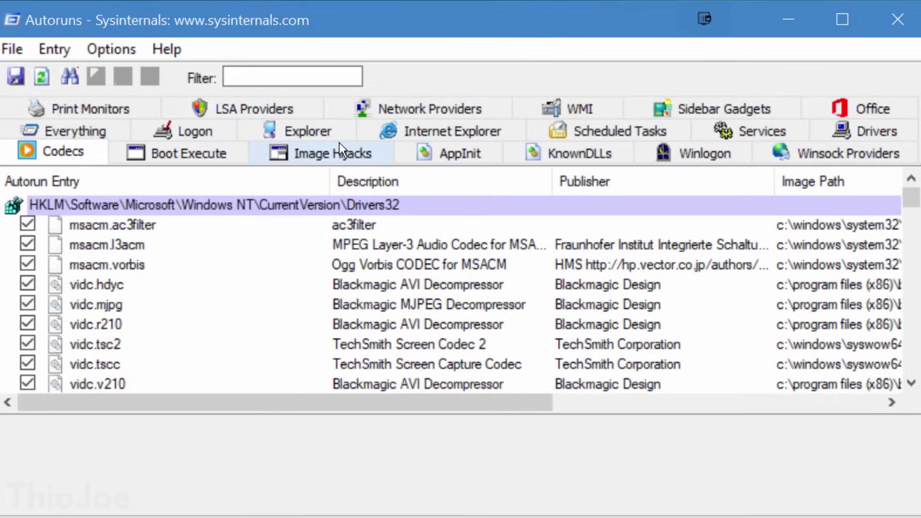
click(439, 106)
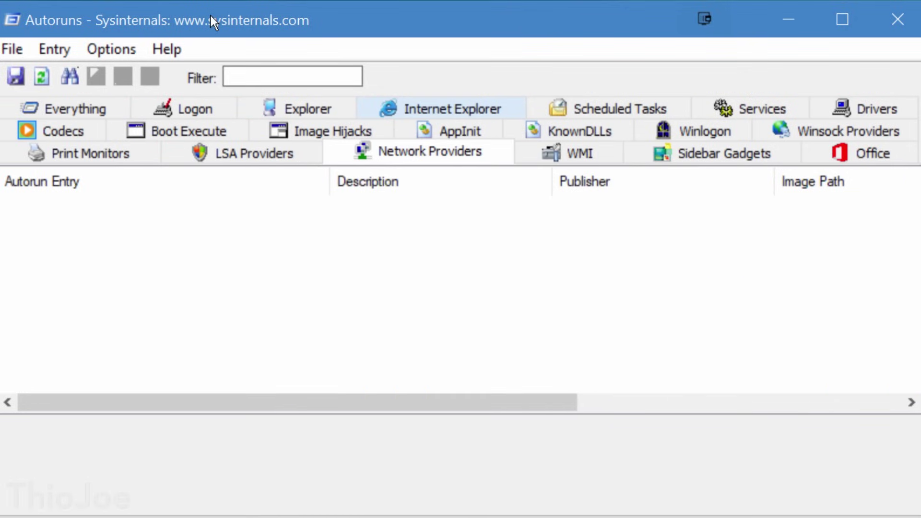
- Show the Everything tab and scroll through all entries with their VirusTotal detection ratios
click(79, 109)
scroll(262, 282, down, 3)
scroll(262, 282, down, 5)
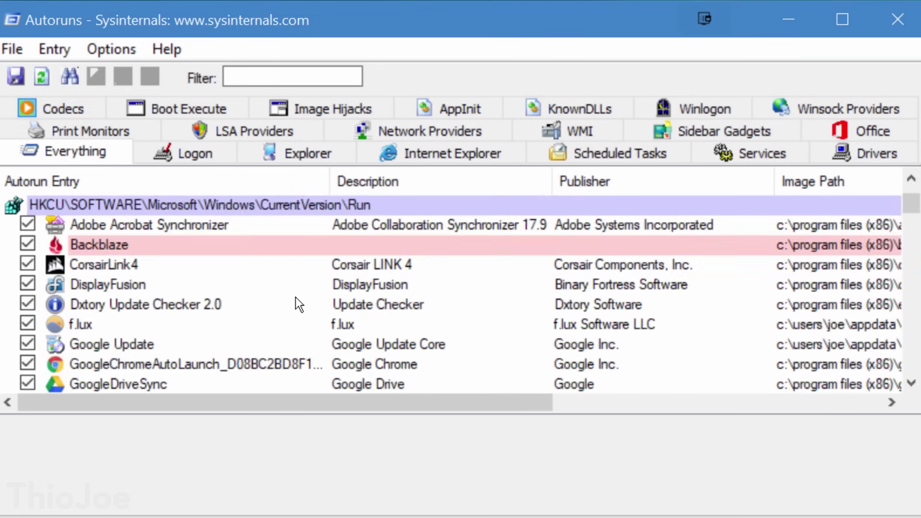
scroll(296, 298, up, 7)
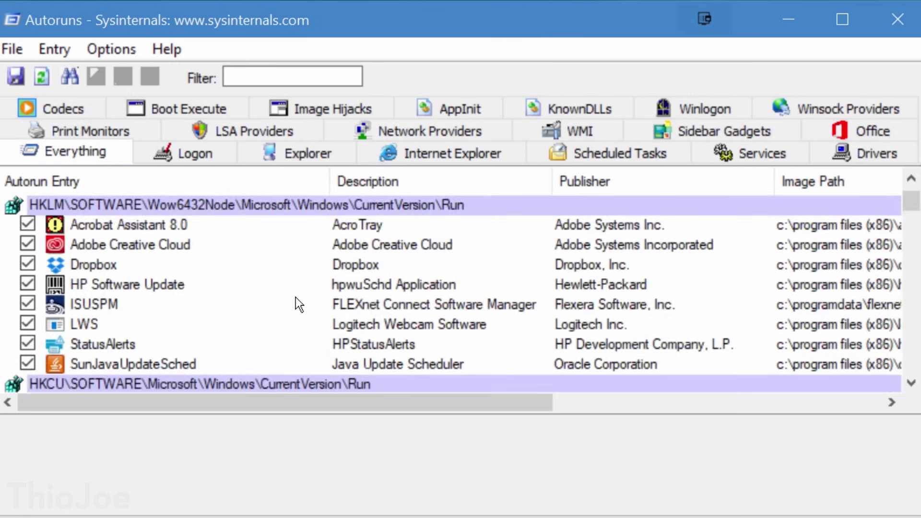
scroll(295, 298, down, 5)
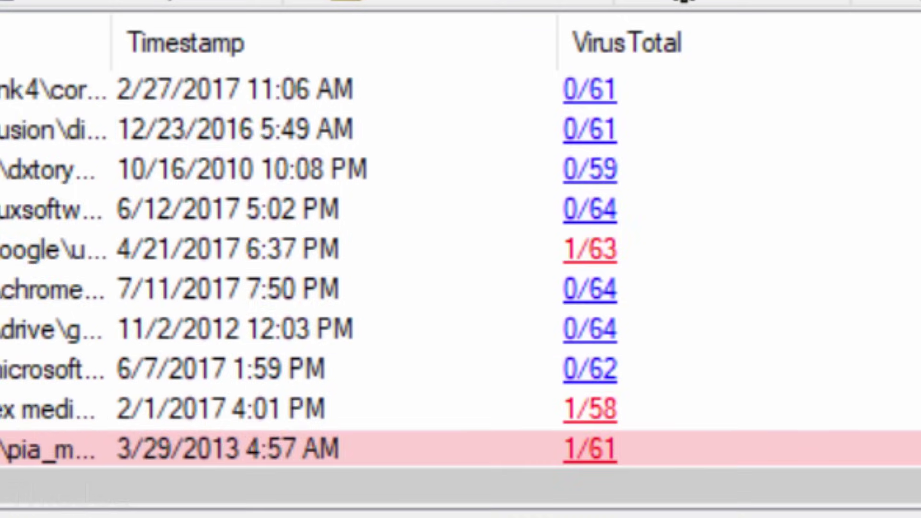
scroll(460, 268, up, 3)
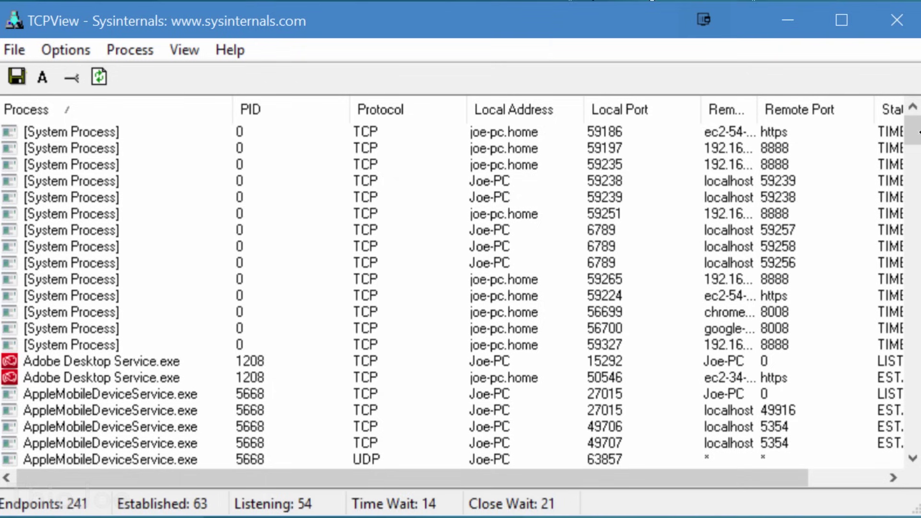
- Drag TCPView's scrollbar to browse each process's open network connections
drag(916, 132, 916, 172)
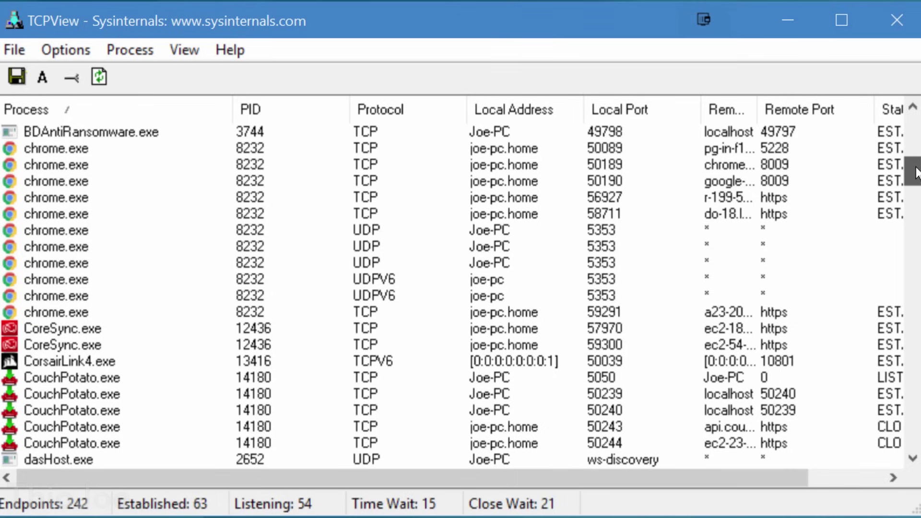
drag(916, 173, 915, 207)
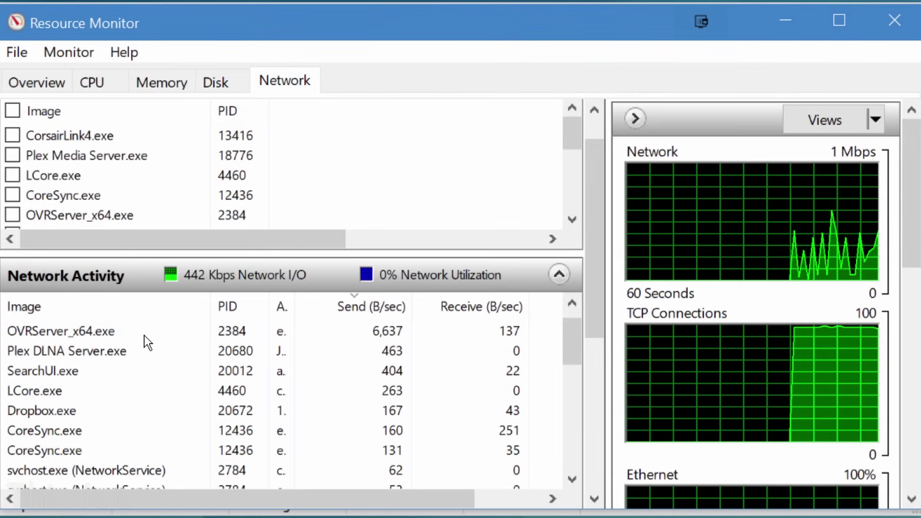
- Sort Network Activity by Receive (B/sec) and select CorsairLink4.exe, receiving about 13,900 B/sec
click(143, 335)
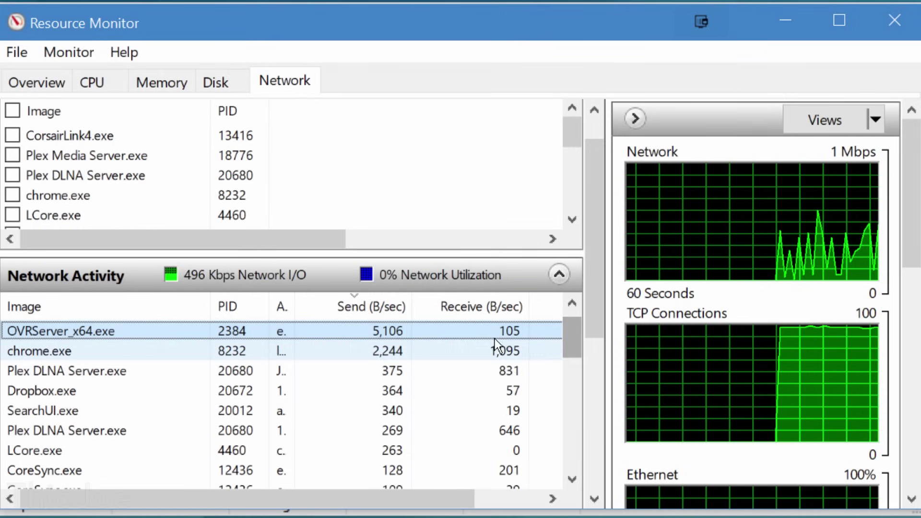
click(512, 307)
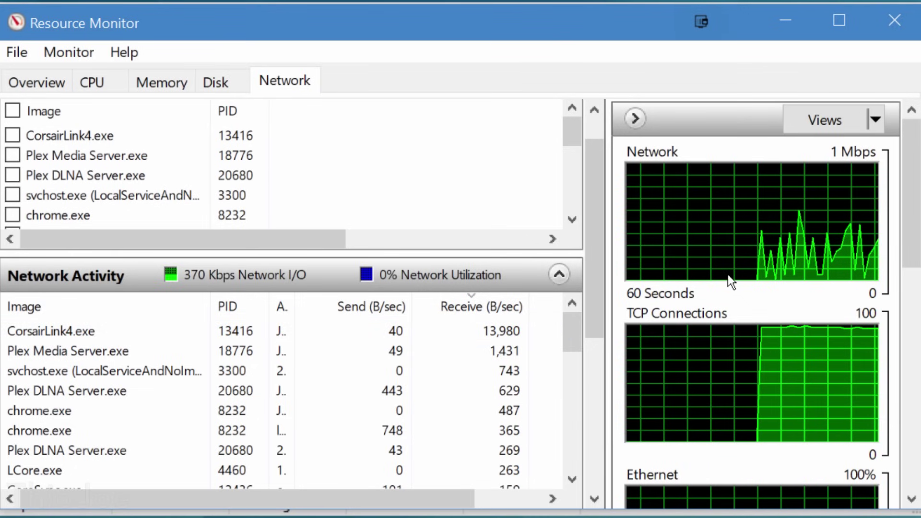
click(161, 333)
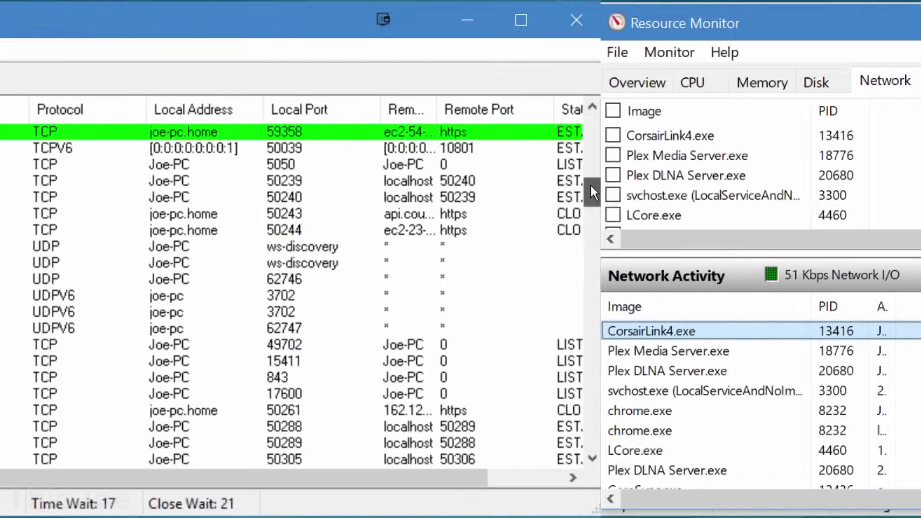
scroll(911, 183, up, 3)
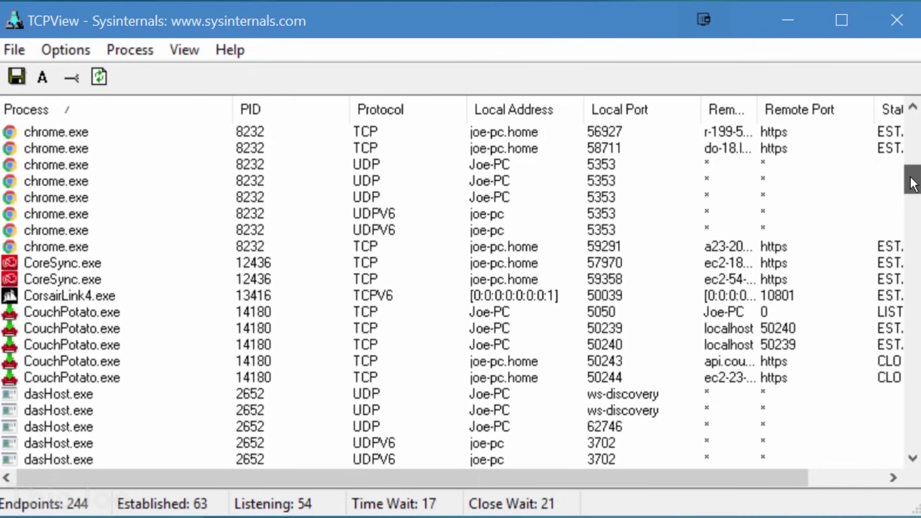
- Scroll the TCPView connection list and select the dirmngr.exe connection
scroll(707, 289, down, 5)
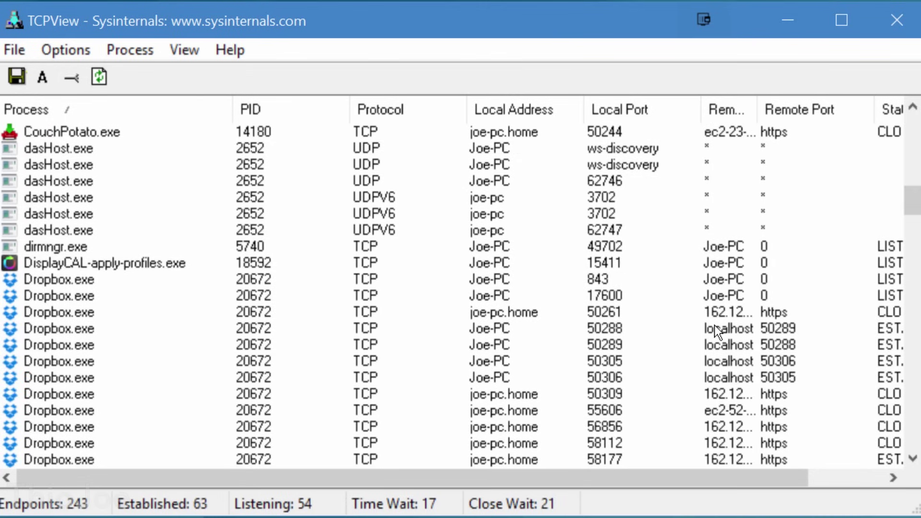
scroll(860, 249, down, 1)
click(892, 230)
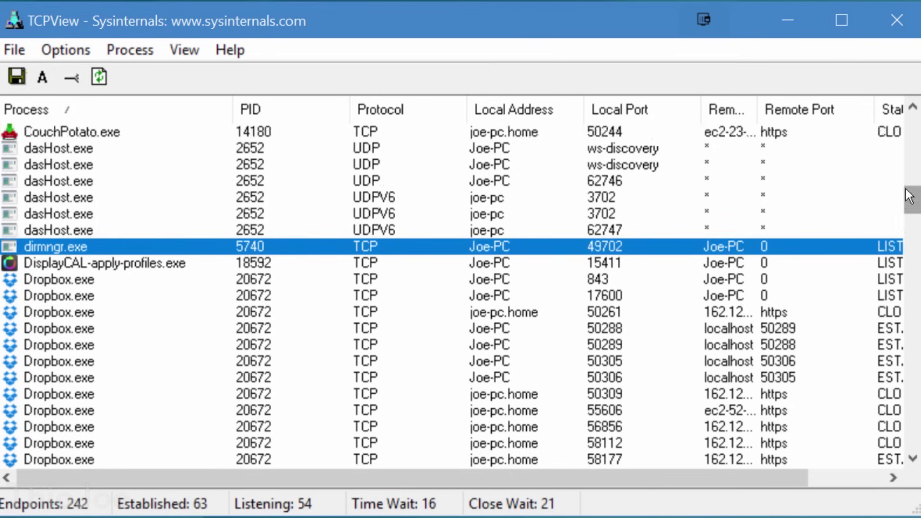
drag(911, 199, 917, 120)
scroll(206, 197, down, 4)
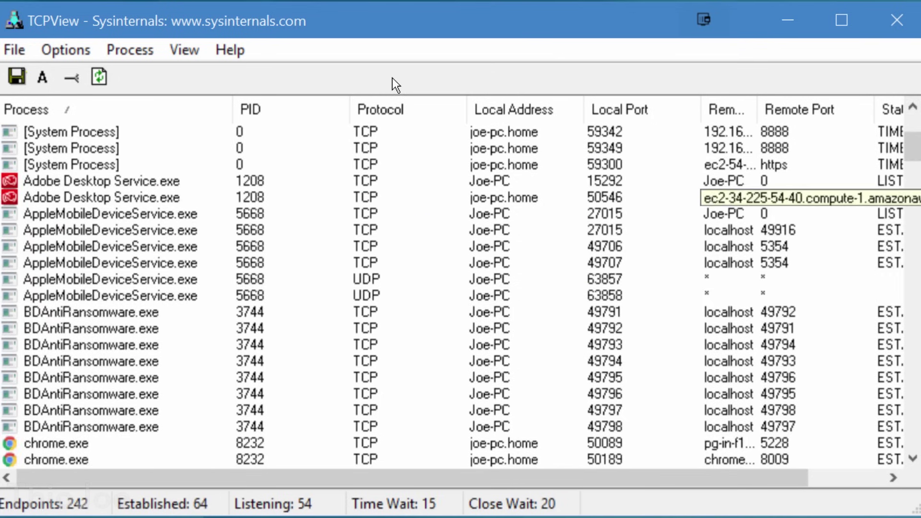
- Run Whois on the Adobe Desktop Service.exe remote host, read the result and close it
right_click(711, 199)
click(741, 297)
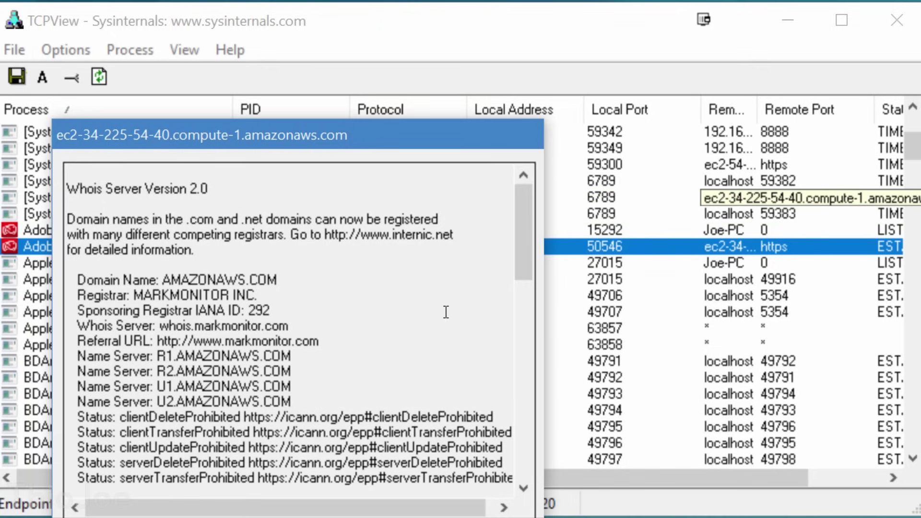
scroll(522, 277, down, 2)
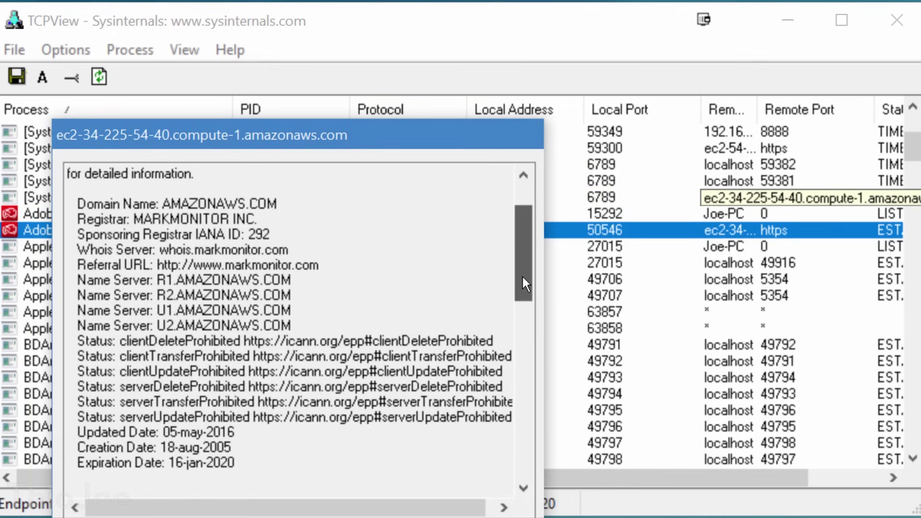
drag(326, 139, 327, 85)
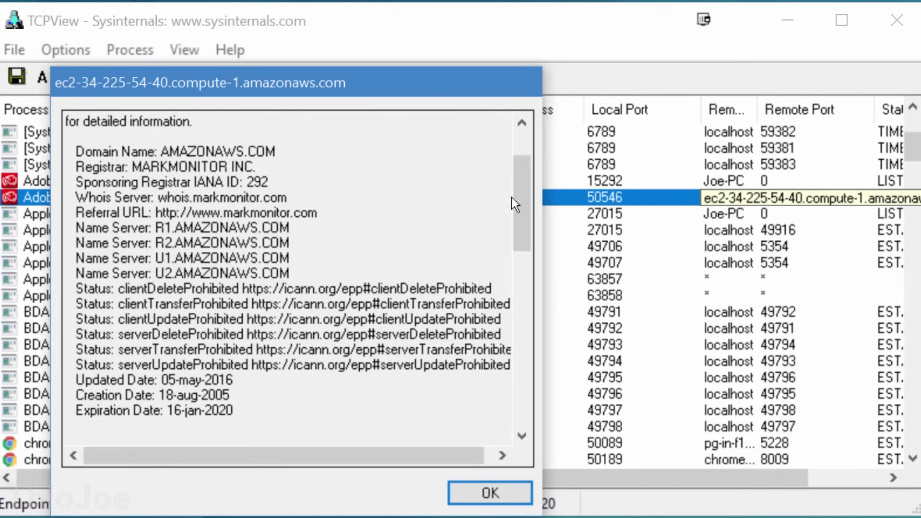
click(500, 491)
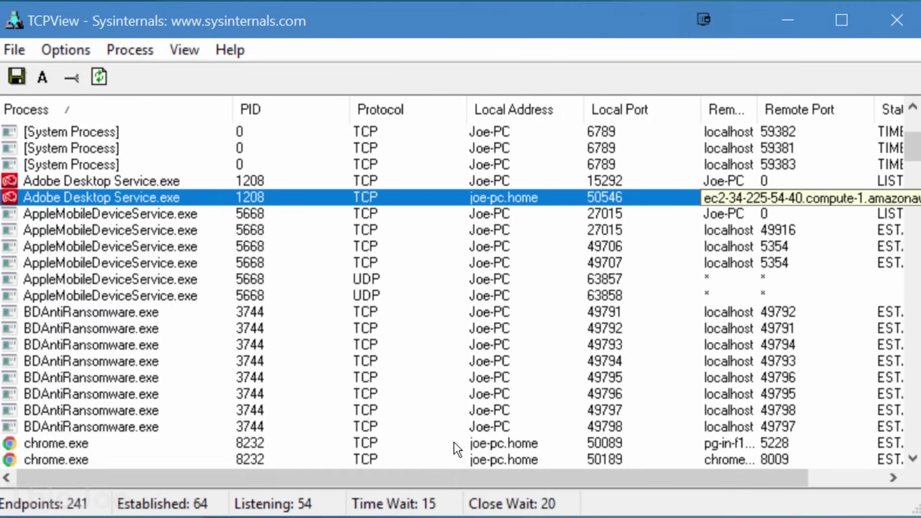
right_click(172, 181)
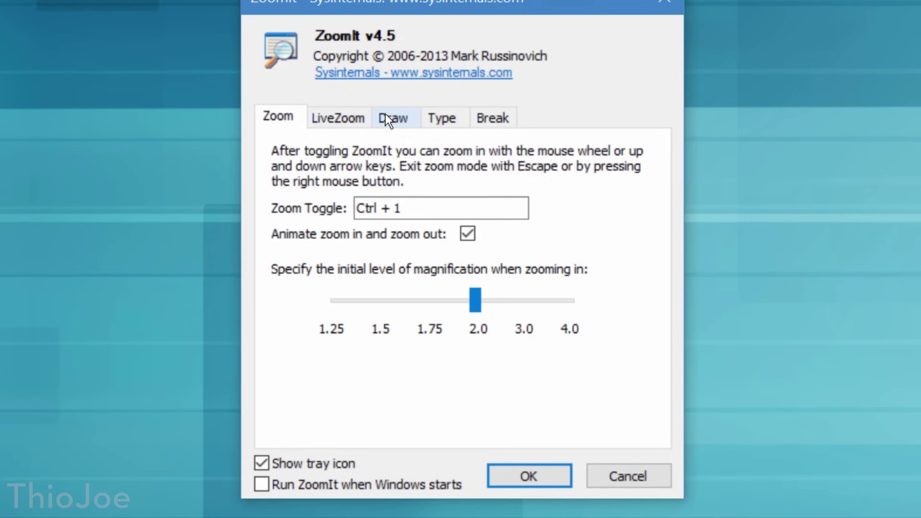
- Browse the ZoomIt LiveZoom, Draw, Type and Break options tabs
click(338, 117)
click(398, 117)
click(434, 117)
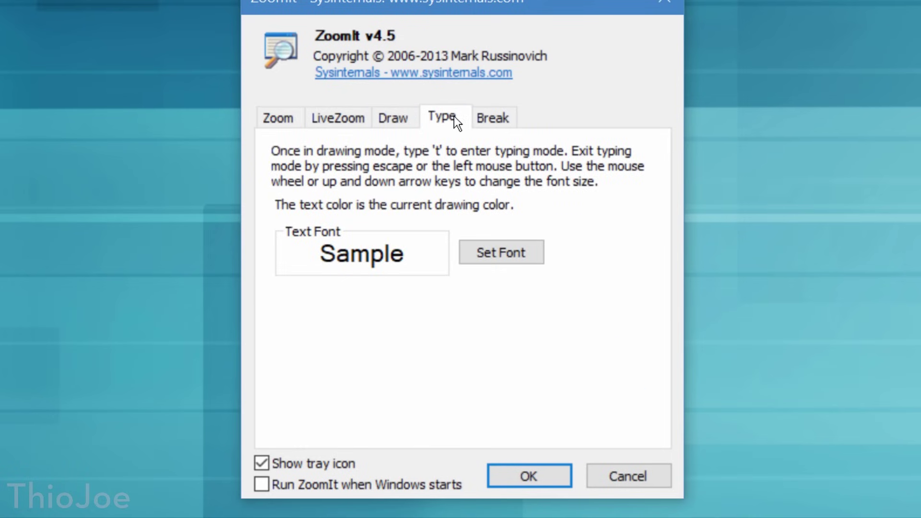
key(ctrl+Tab)
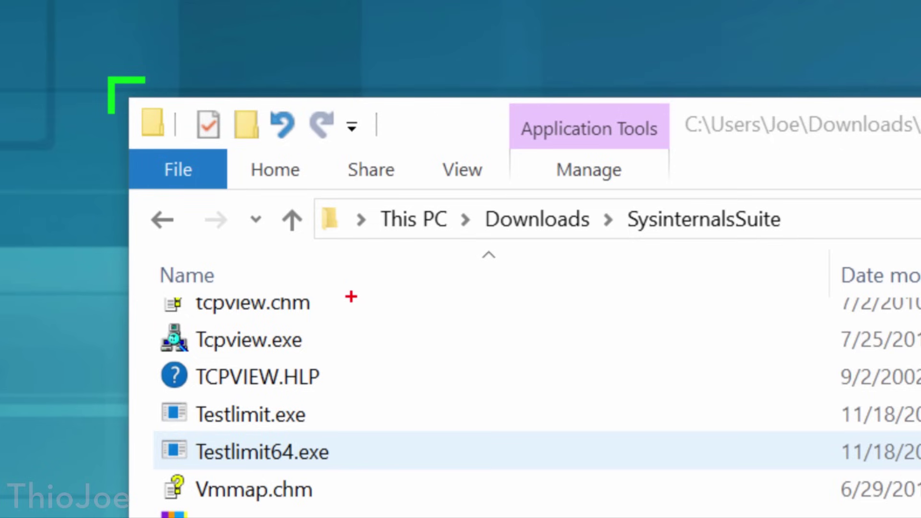
- Circle and underline Tcpview.exe and Testlimit.exe in red on the zoomed view, then exit with Esc
mouse_move(352, 278)
mouse_down()
mouse_move(211, 263)
mouse_move(430, 434)
mouse_move(242, 276)
mouse_up()
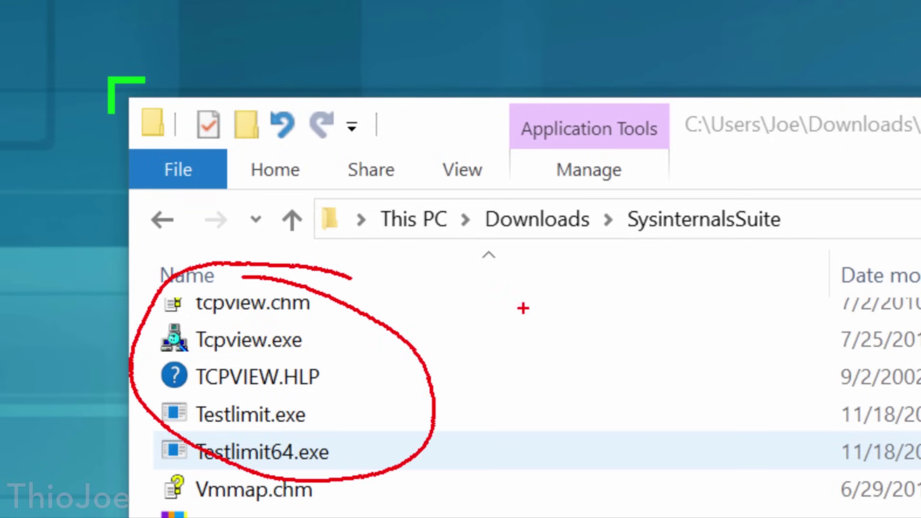
drag(235, 316, 234, 350)
drag(292, 326, 284, 368)
drag(195, 355, 382, 406)
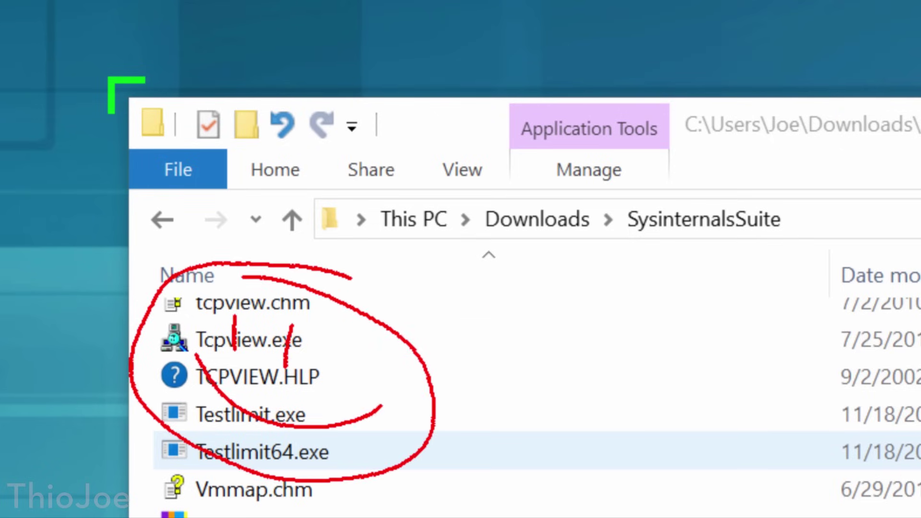
key(Escape)
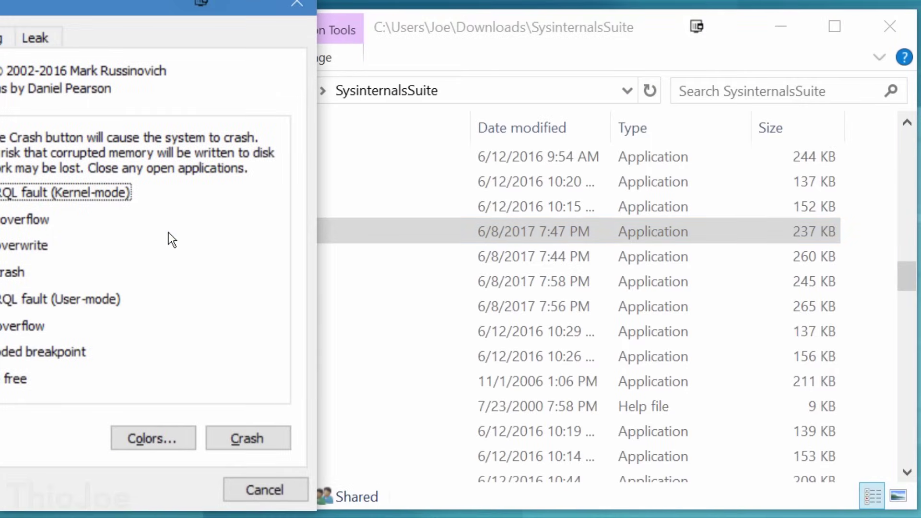
- Center the NotMyFault window and select each crash type, from Buffer overflow to High IRQL fault (Kernel-mode)
drag(123, 13, 494, 25)
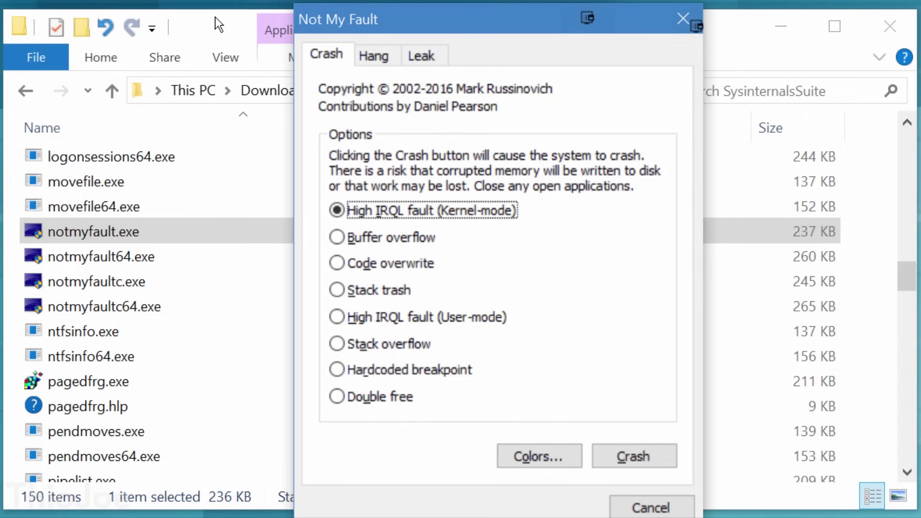
click(398, 237)
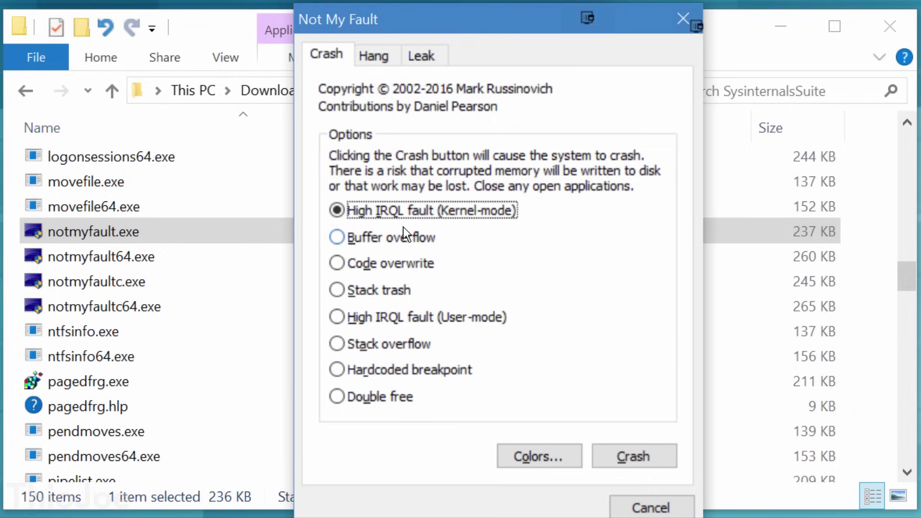
click(396, 263)
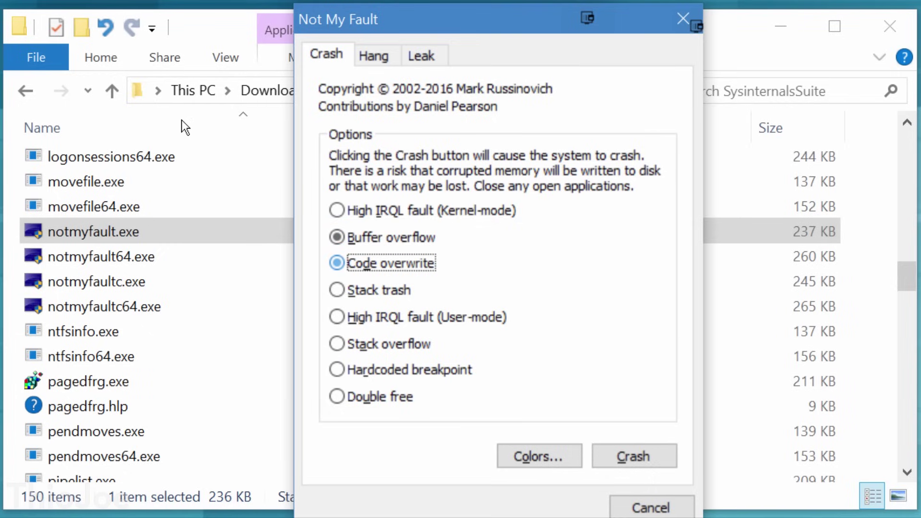
click(393, 290)
click(390, 316)
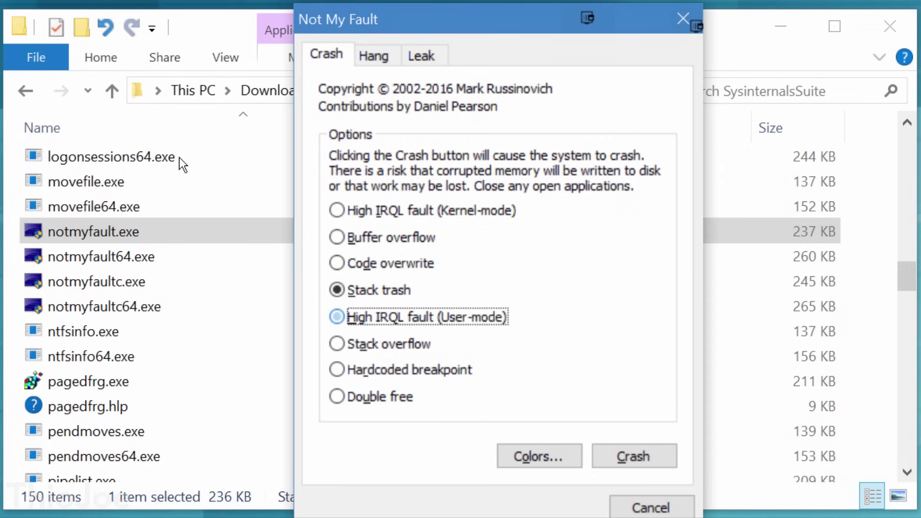
click(388, 396)
click(384, 344)
click(376, 210)
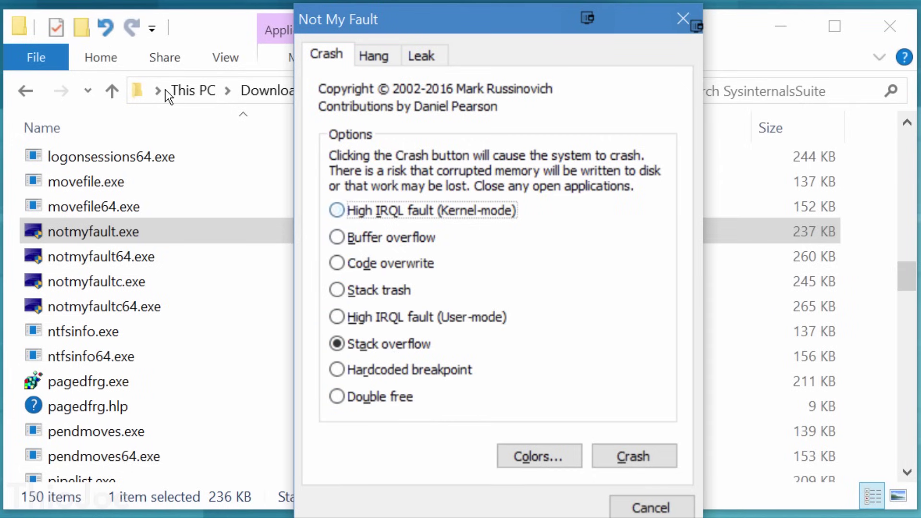
- View the Hang options, then the Leak settings, then return to the Hang options
click(383, 58)
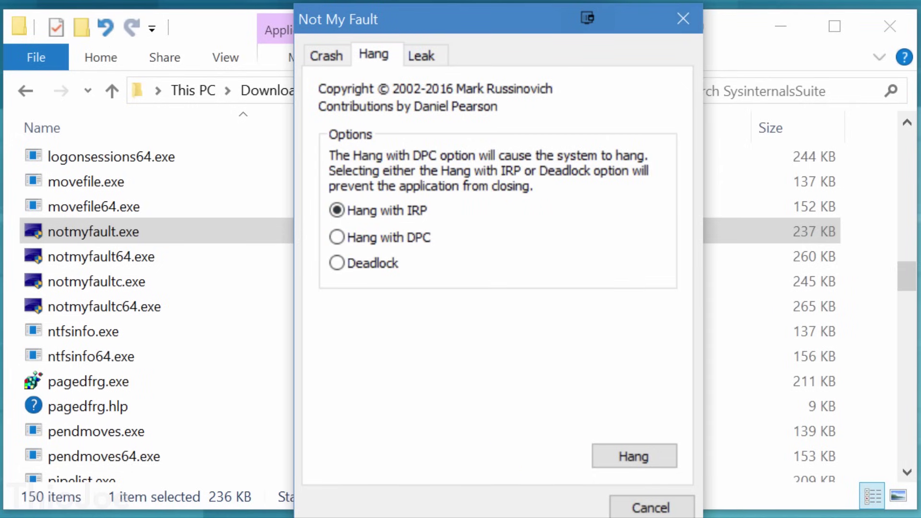
click(421, 55)
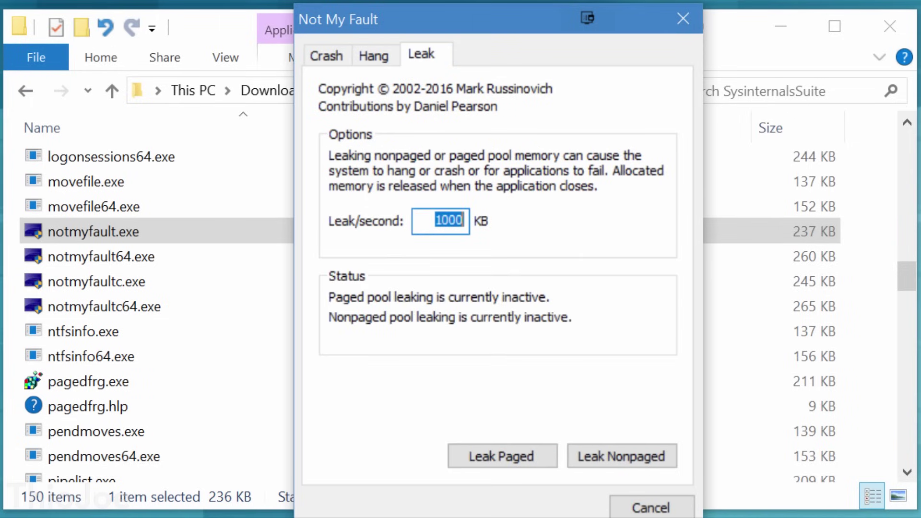
click(373, 56)
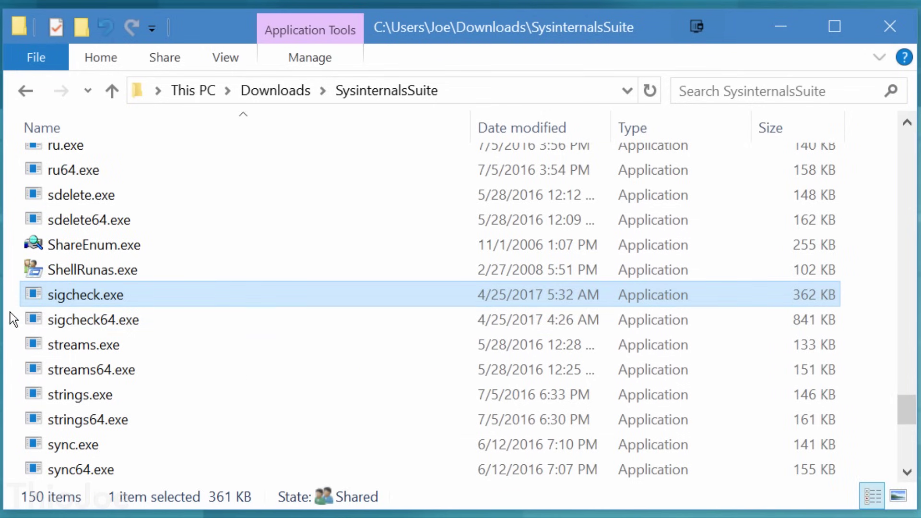
- Launch Command Prompt in the SysinternalsSuite folder by entering cmd in Explorer's address bar
click(461, 88)
text(c)
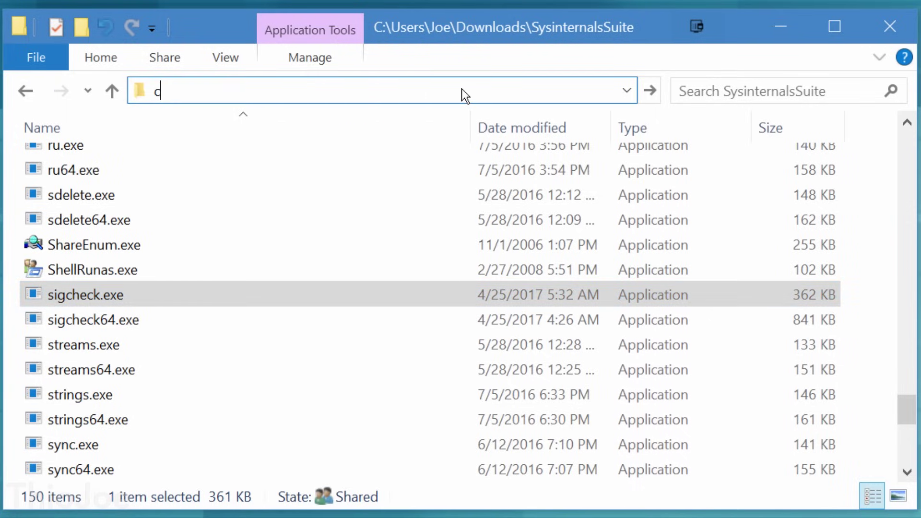
text(md)
key(Return)
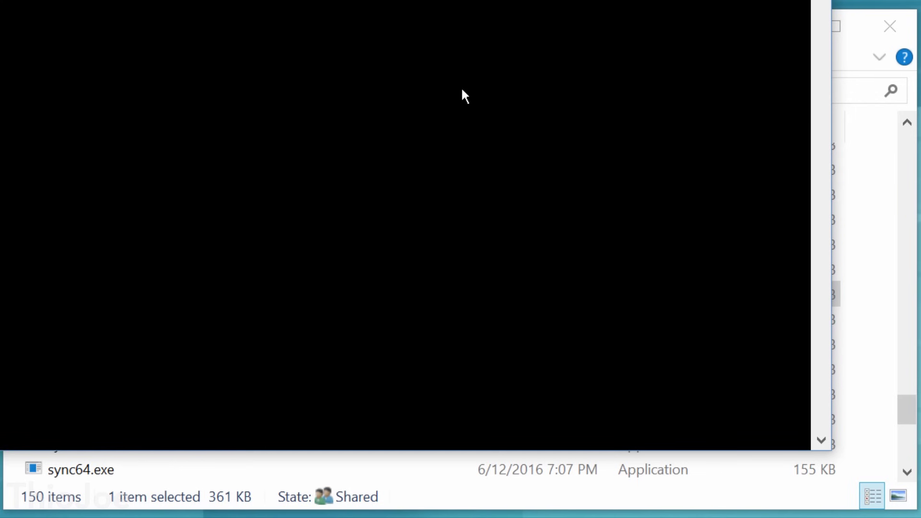
- Run sigcheck without arguments and scroll through its Sigcheck v2.55 usage help
text(sigcheck)
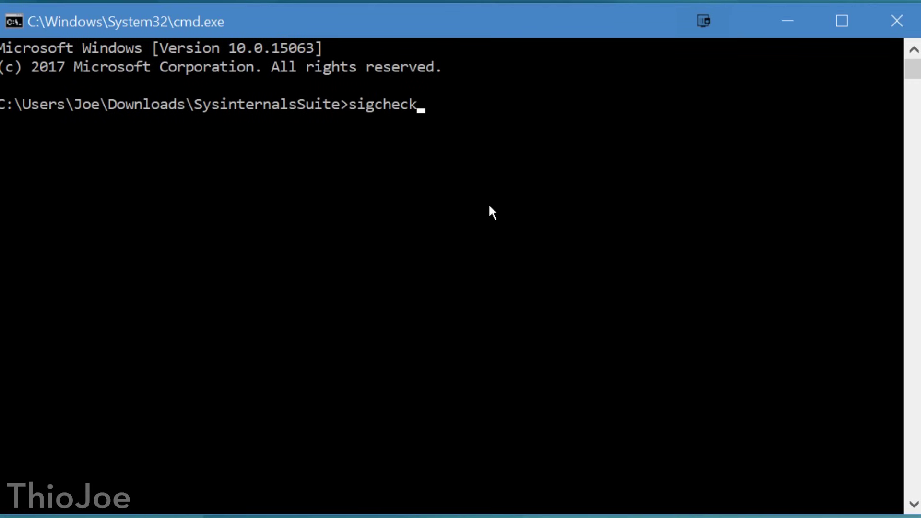
key(Return)
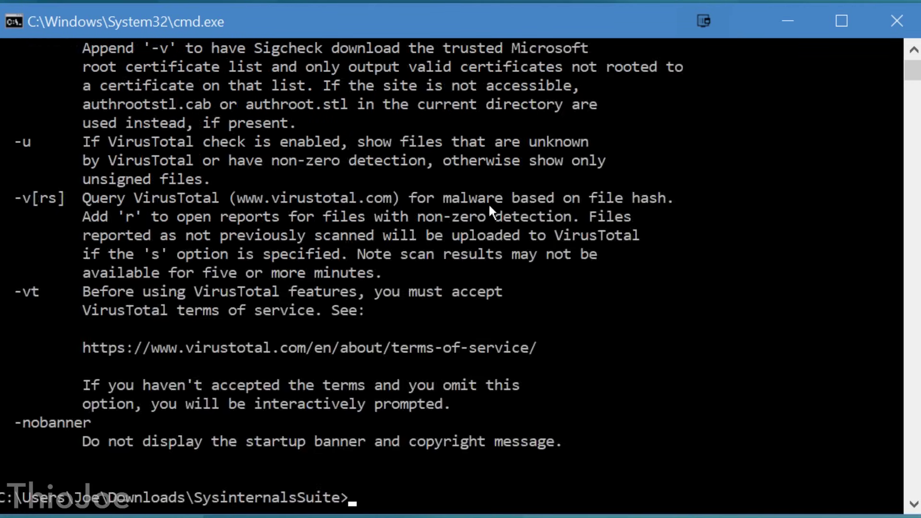
scroll(489, 203, up, 10)
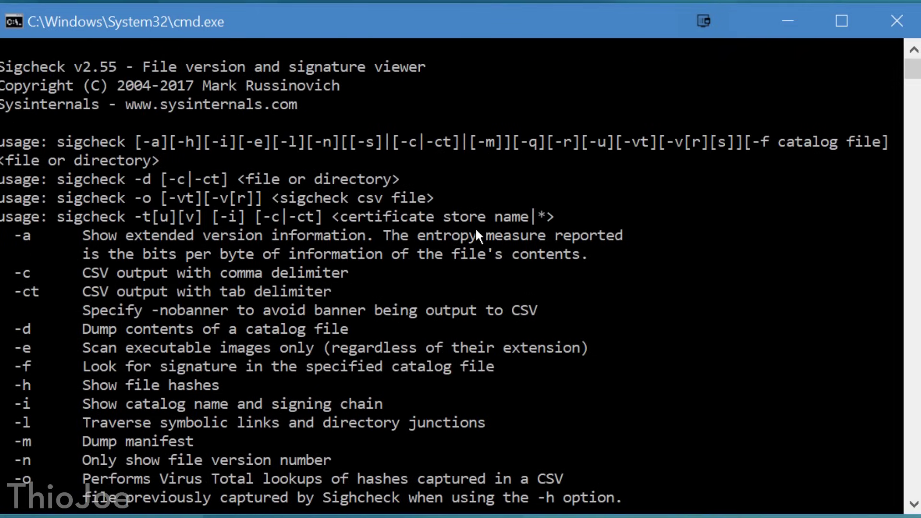
scroll(476, 234, down, 1)
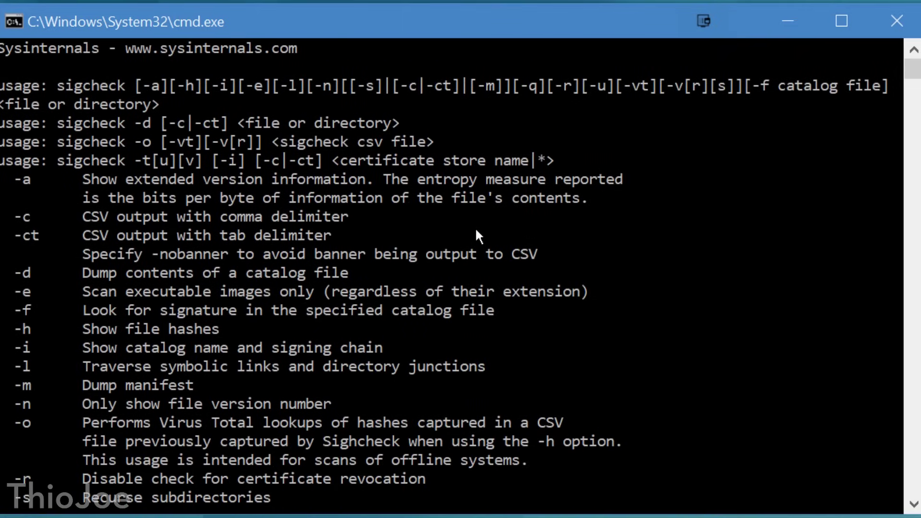
scroll(476, 234, down, 10)
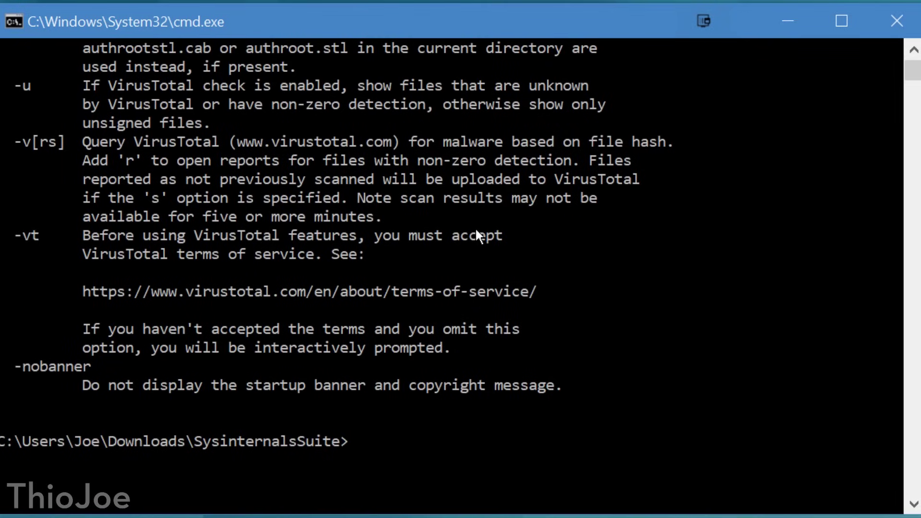
scroll(476, 234, up, 3)
scroll(489, 237, down, 3)
- Run sigcheck -e -c on C:/Windows/System32, saving the output to Results.csv, and return to Explorer
text(sigch)
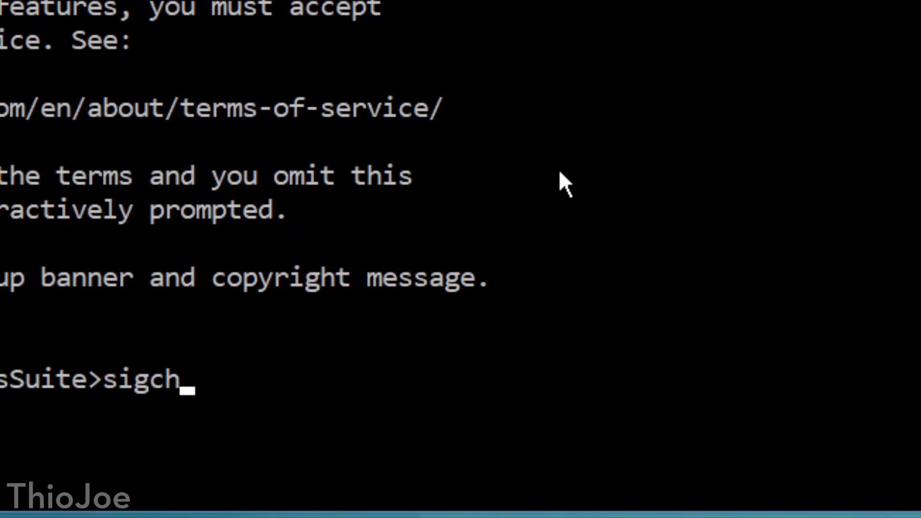
text(eck -e)
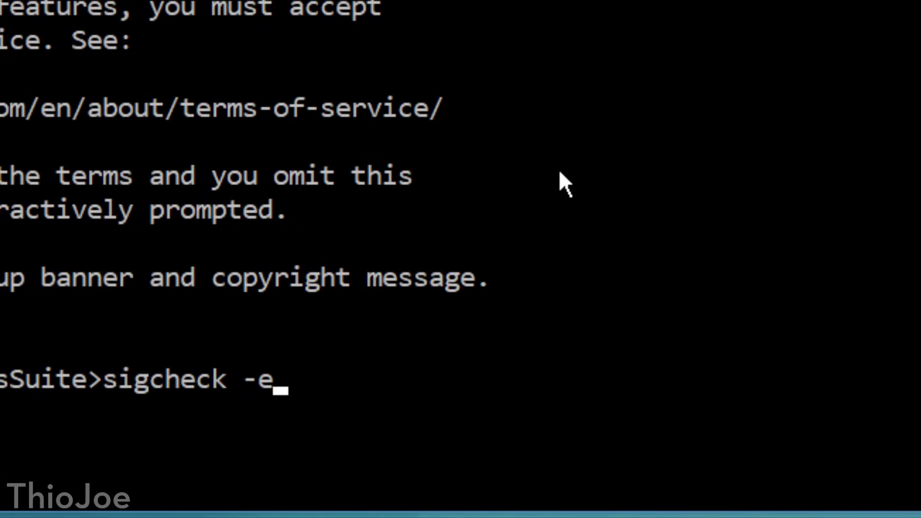
text( -c C:)
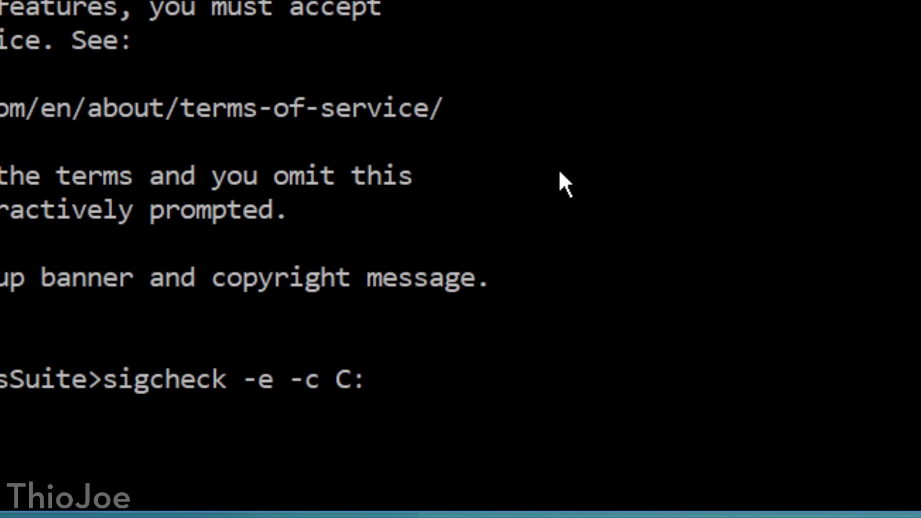
text(/W)
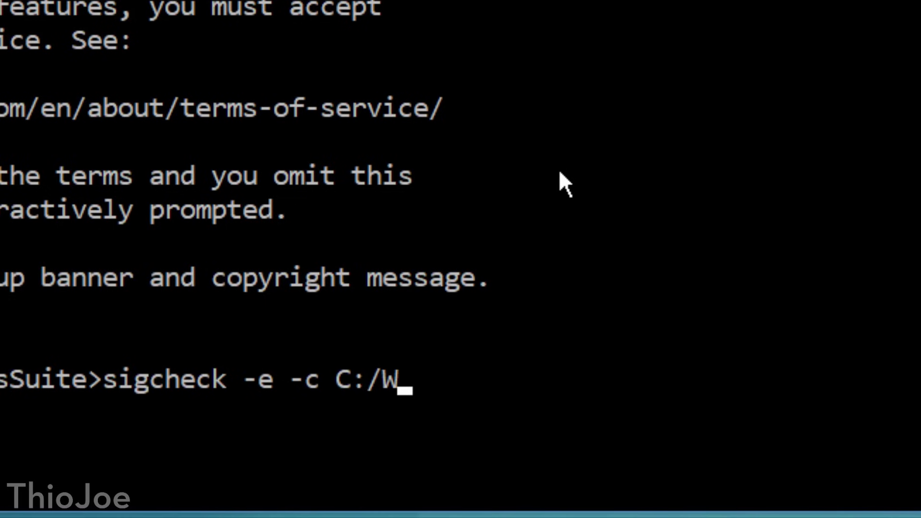
text(indows/System32)
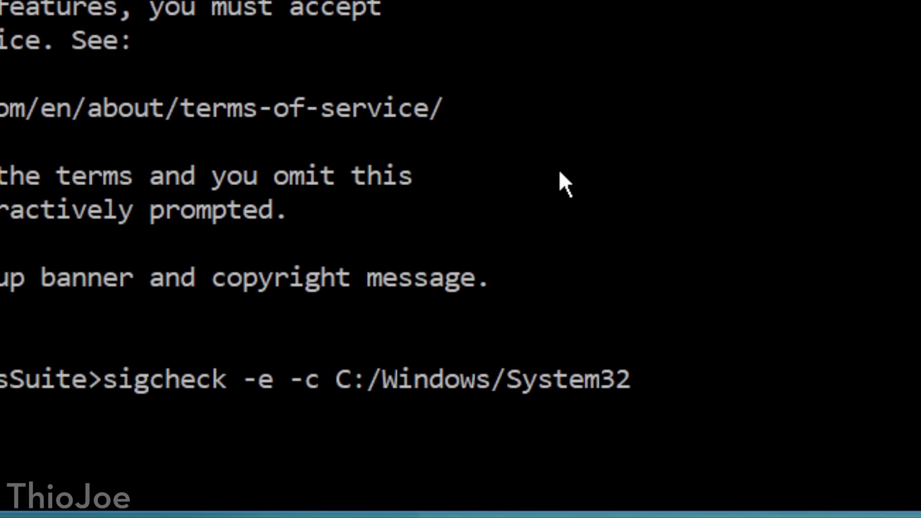
text(>)
text(Res)
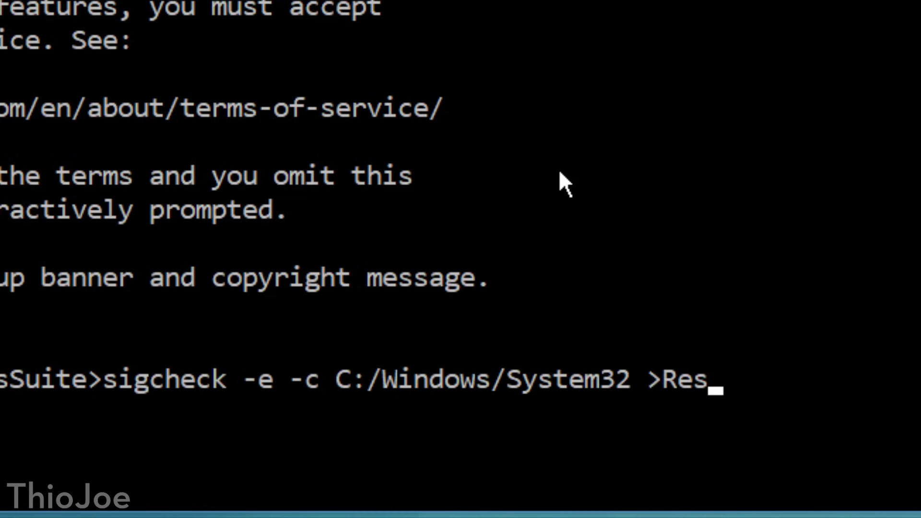
text(ults.csv)
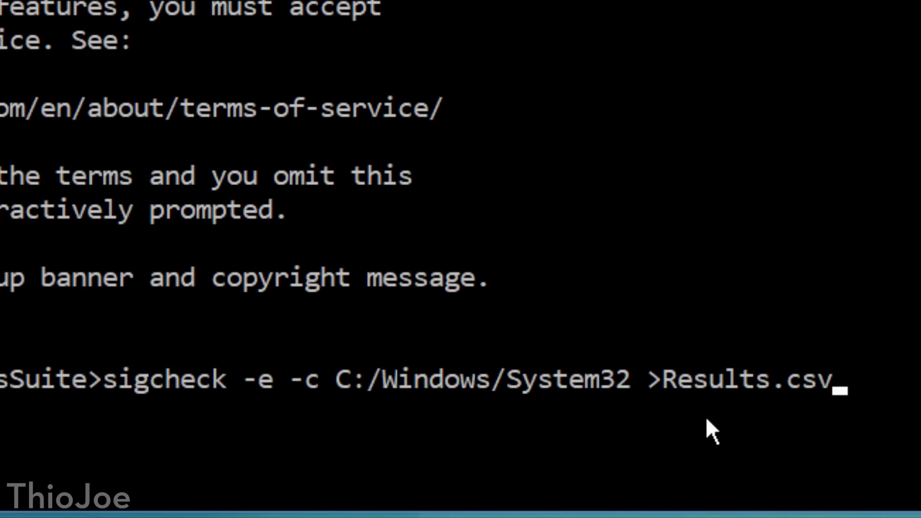
key(Return)
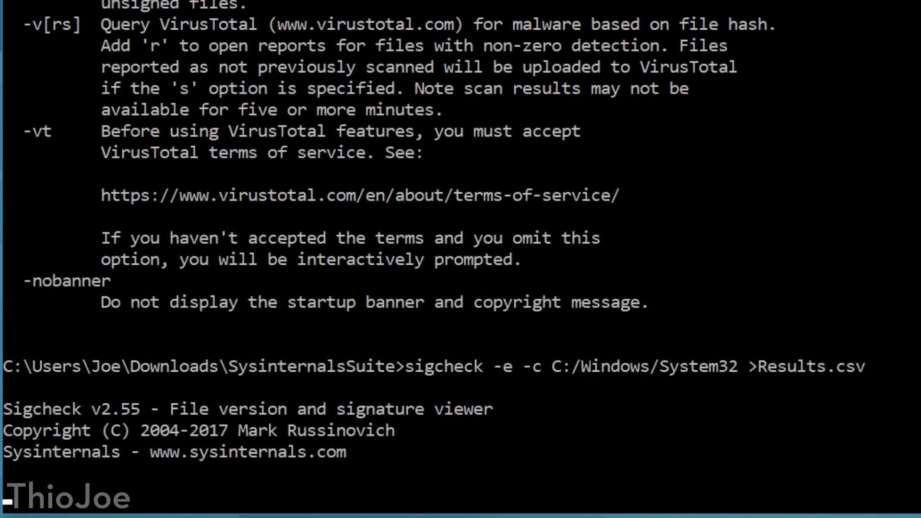
key(alt+Tab)
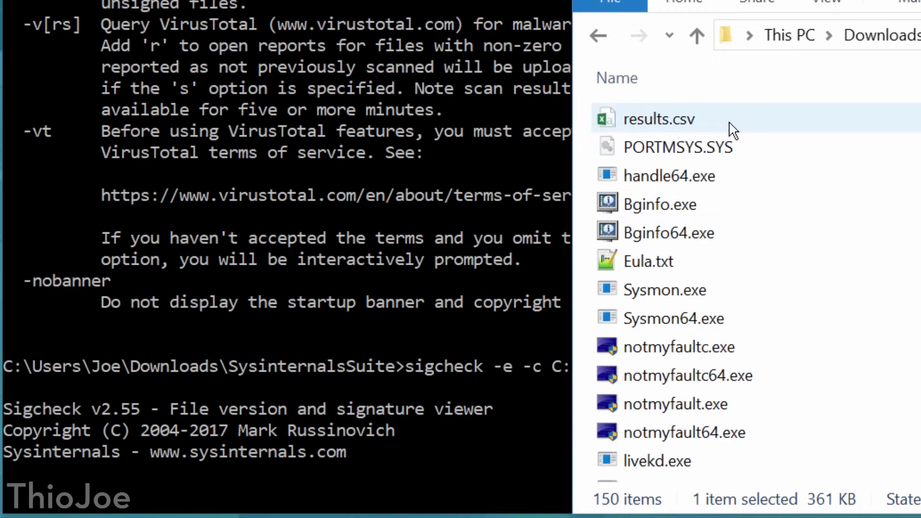
- Open results.csv in Excel and widen column C so the full dates show
click(747, 126)
double_click(749, 129)
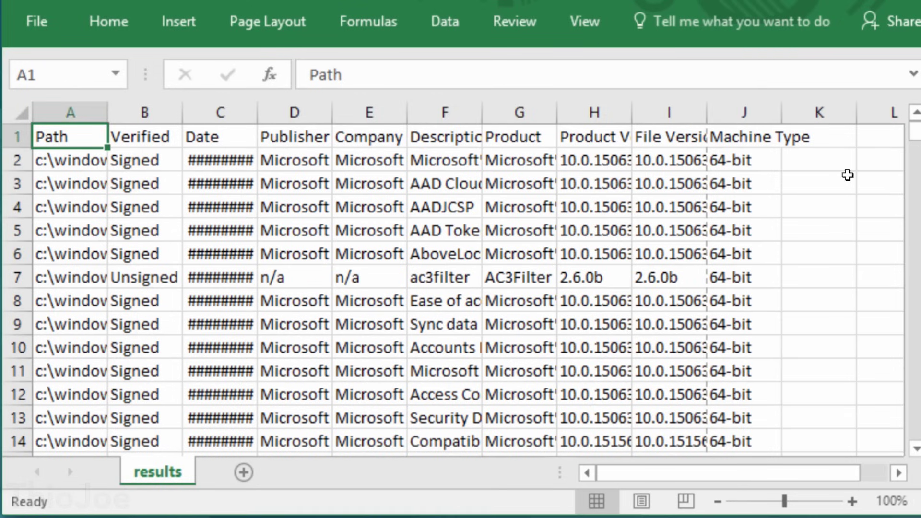
scroll(695, 242, down, 2)
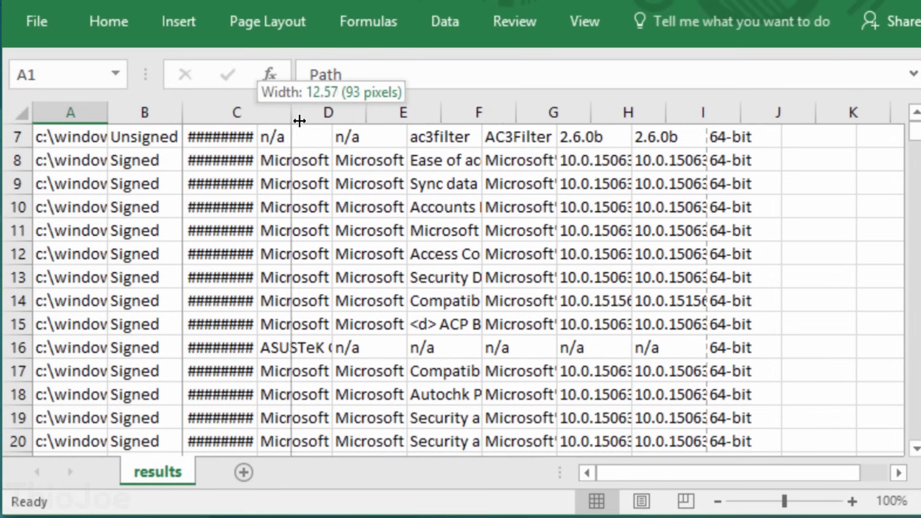
drag(299, 120, 307, 121)
scroll(296, 211, up, 2)
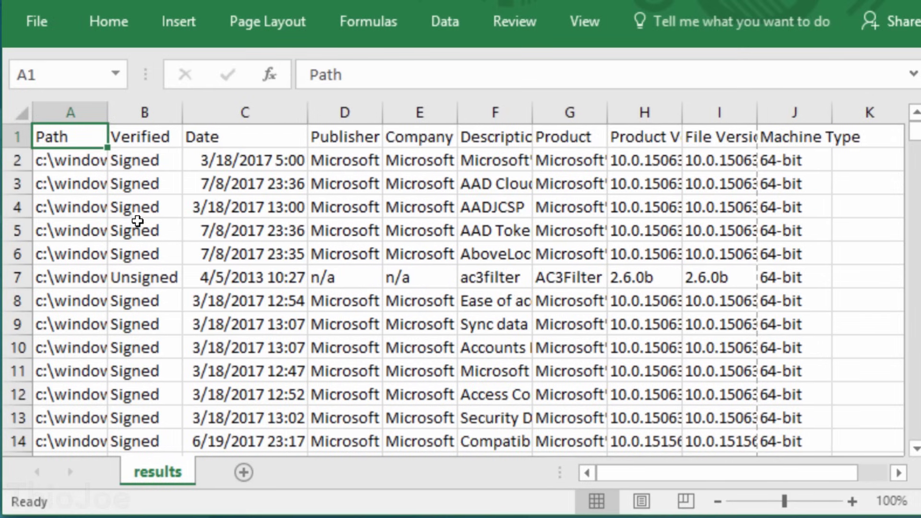
scroll(138, 221, down, 20)
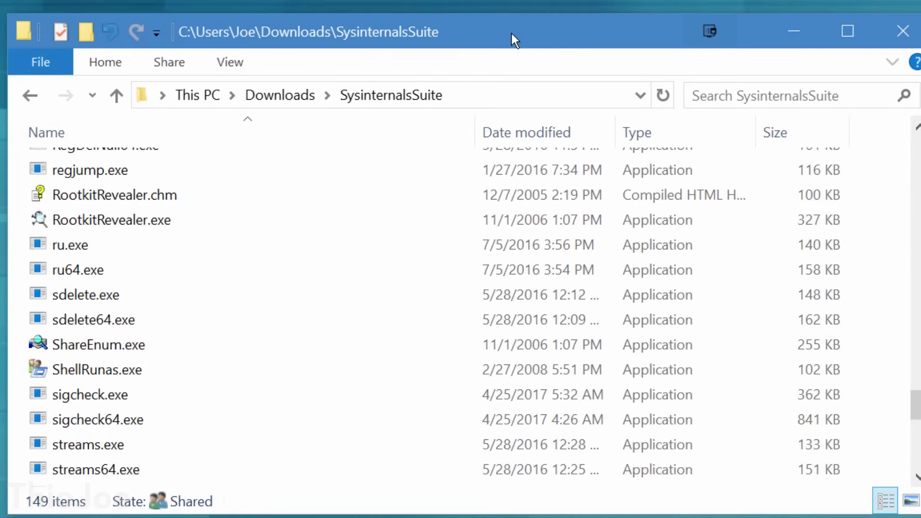
- Show SDelete's usage help with sdelete /?, then type sdelete -p 5 at the prompt
click(73, 301)
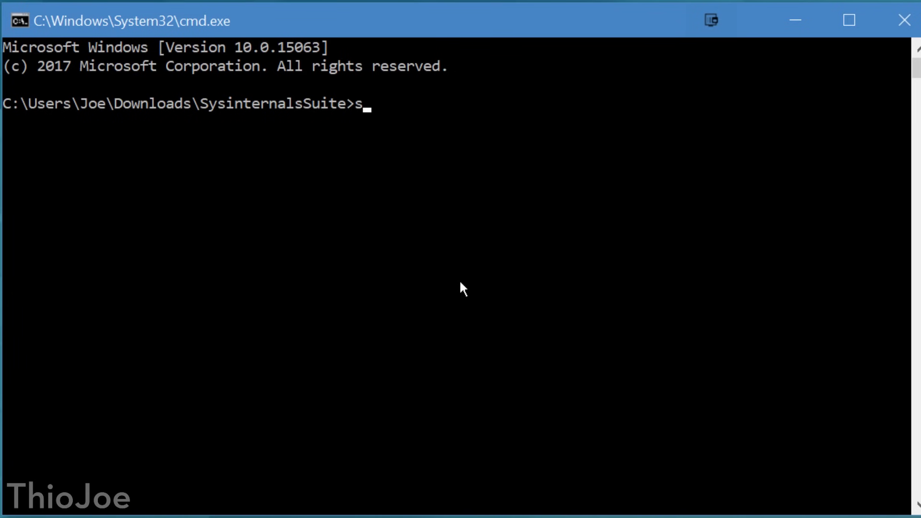
text(delete )
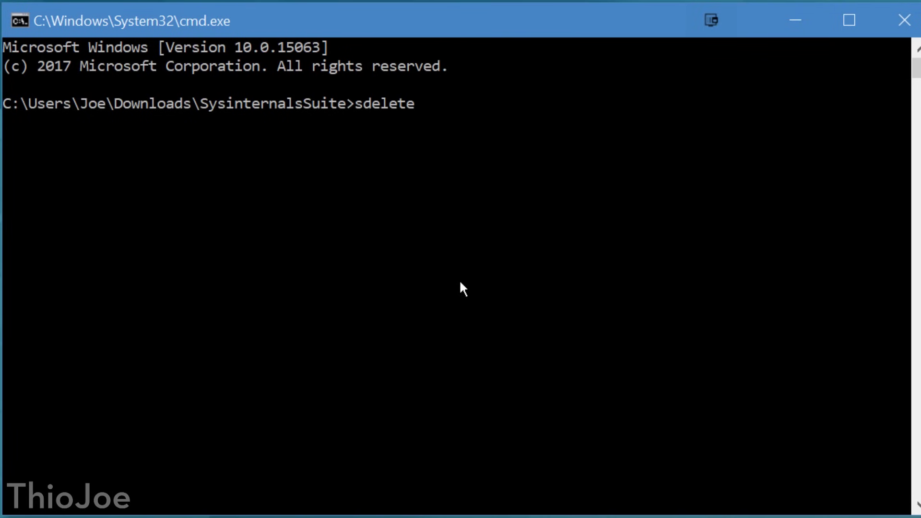
text(/?)
key(Return)
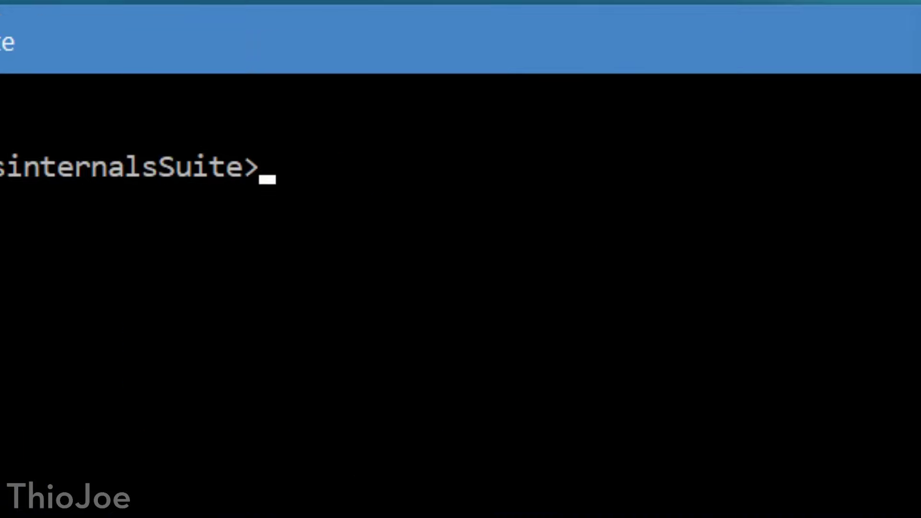
text(sdele)
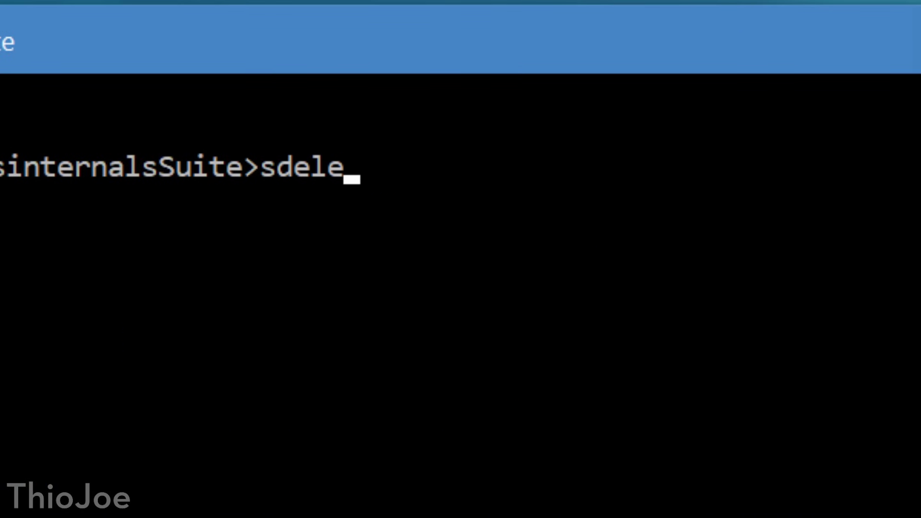
text(te -p)
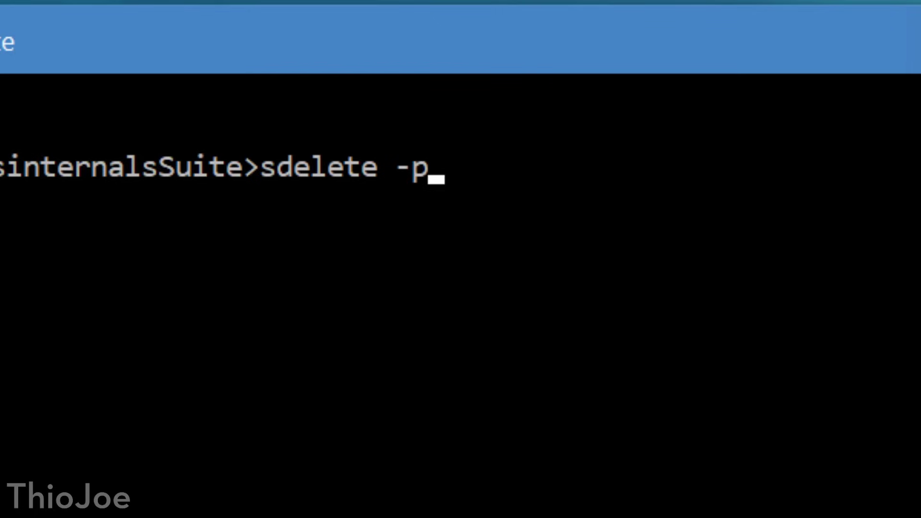
text( 5)
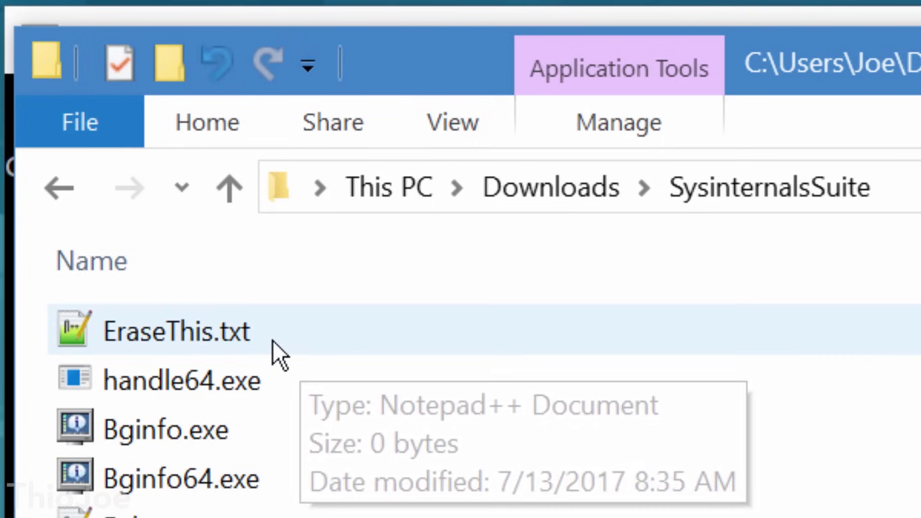
- Securely delete EraseThis.txt with 5 overwrite passes
click(166, 338)
mouse_move(254, 330)
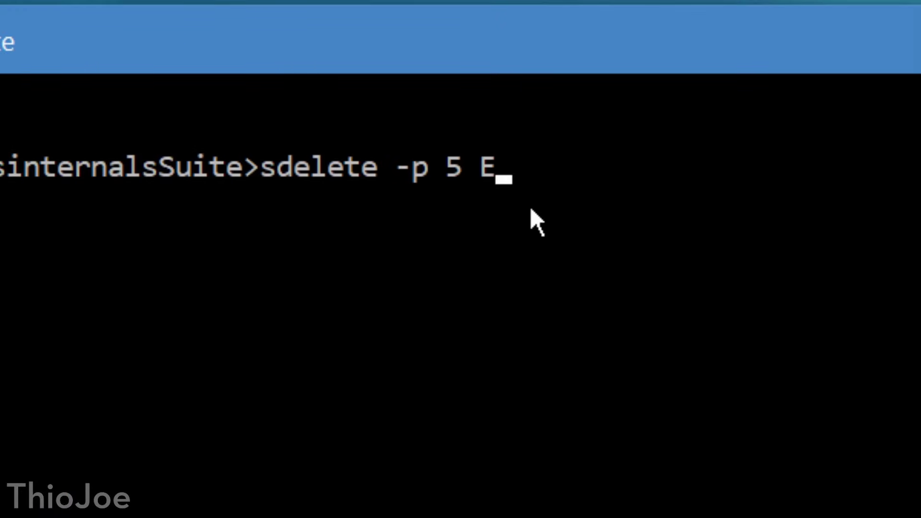
text(raseThis.txt)
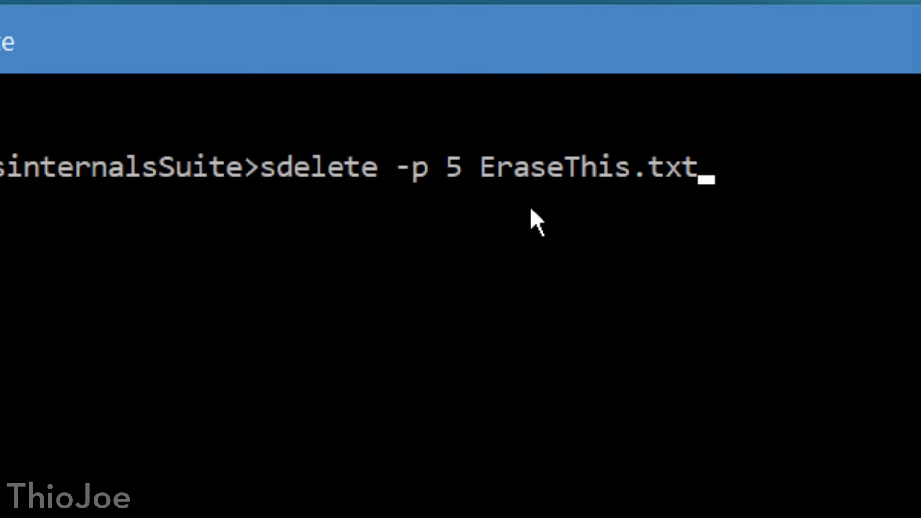
key(Return)
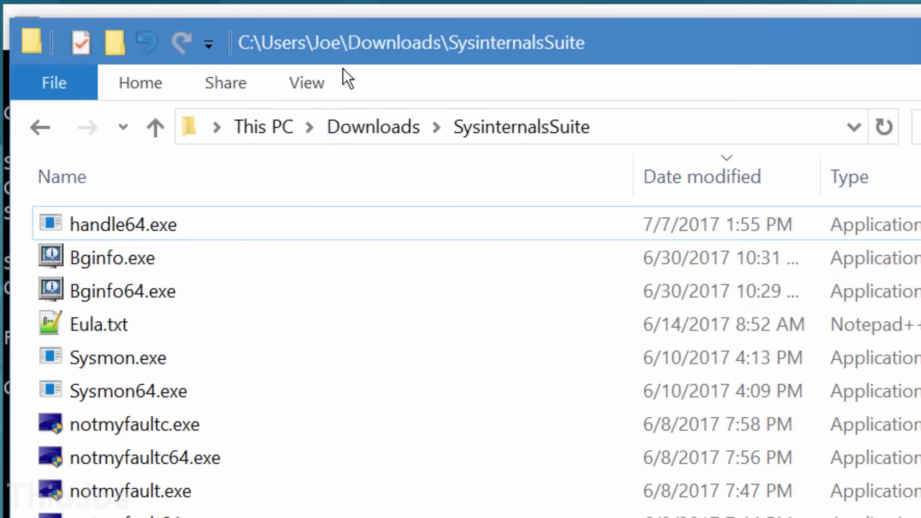
- Display SDelete's help with sdelete /? and highlight the -z and -c options
text(sdele)
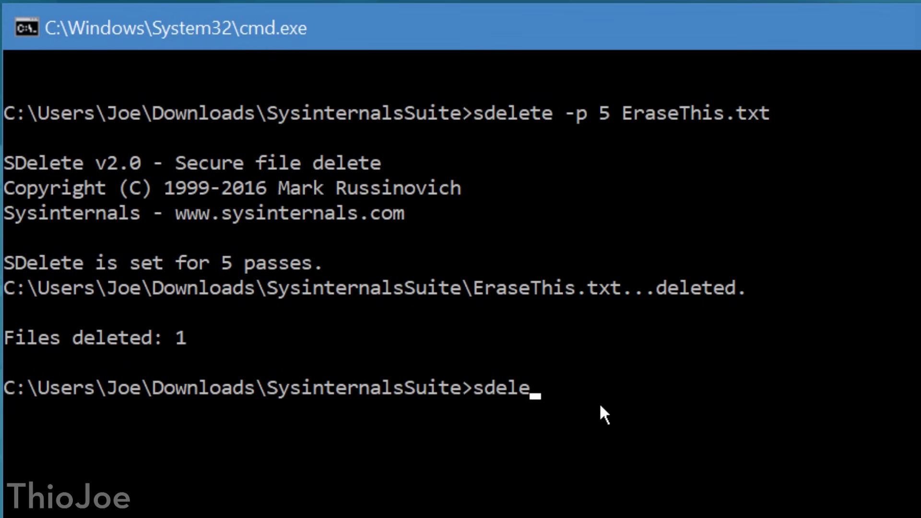
text(te /?)
key(Return)
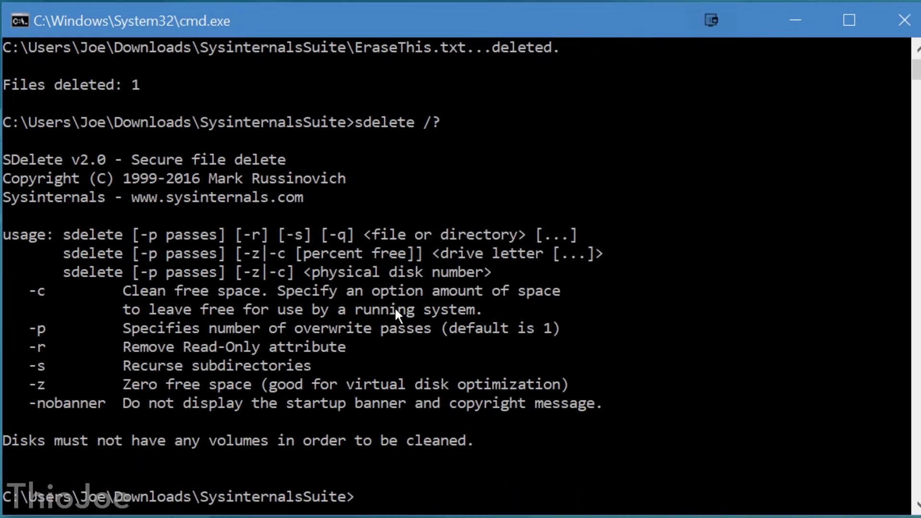
click(36, 385)
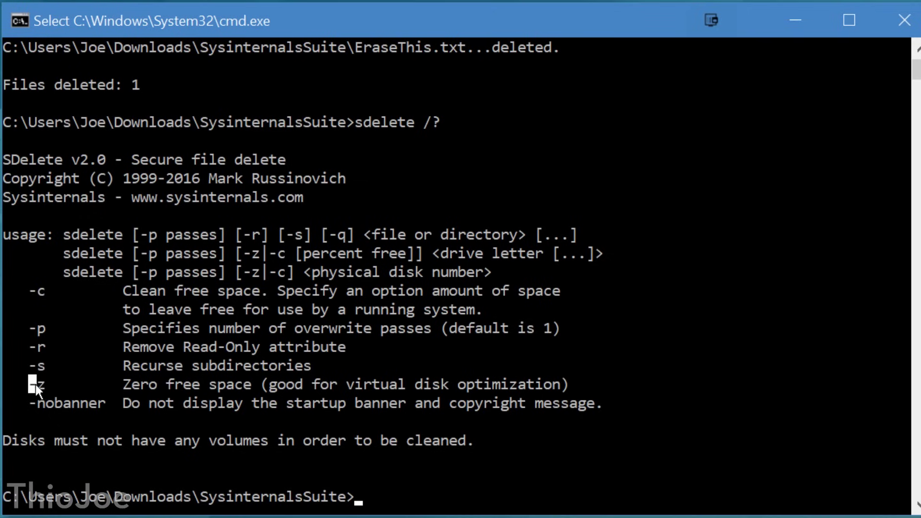
click(84, 387)
drag(65, 288, 82, 290)
click(58, 290)
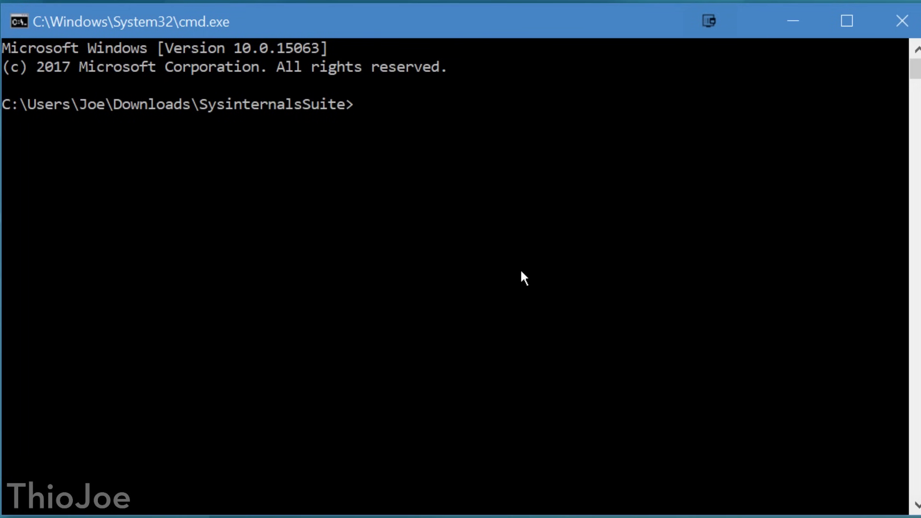
- Run pendmoves to list the three pending file operations
text(pend)
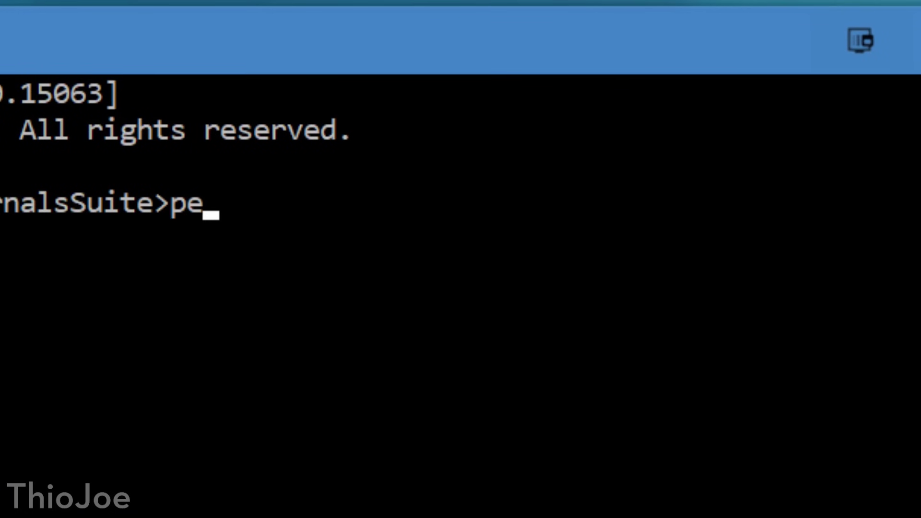
text(moves)
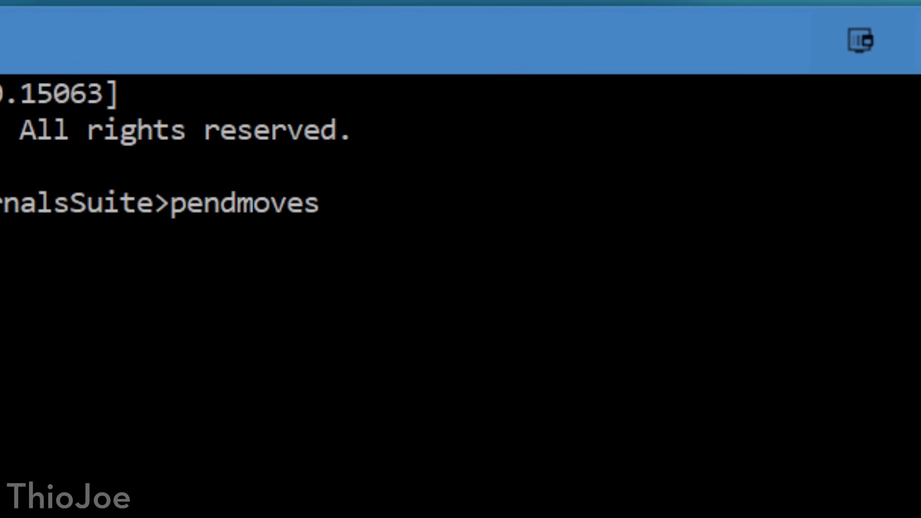
key(Return)
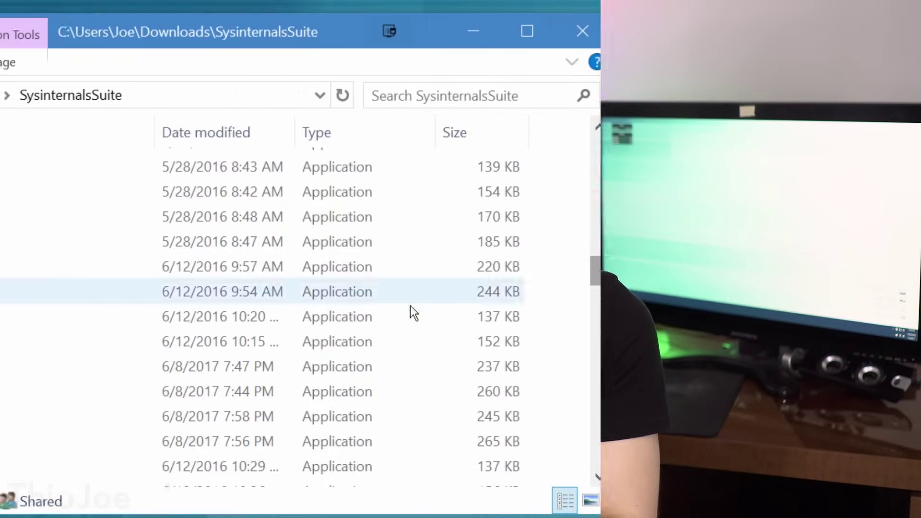
- Show MoveFile's usage help with movefile /?
click(128, 323)
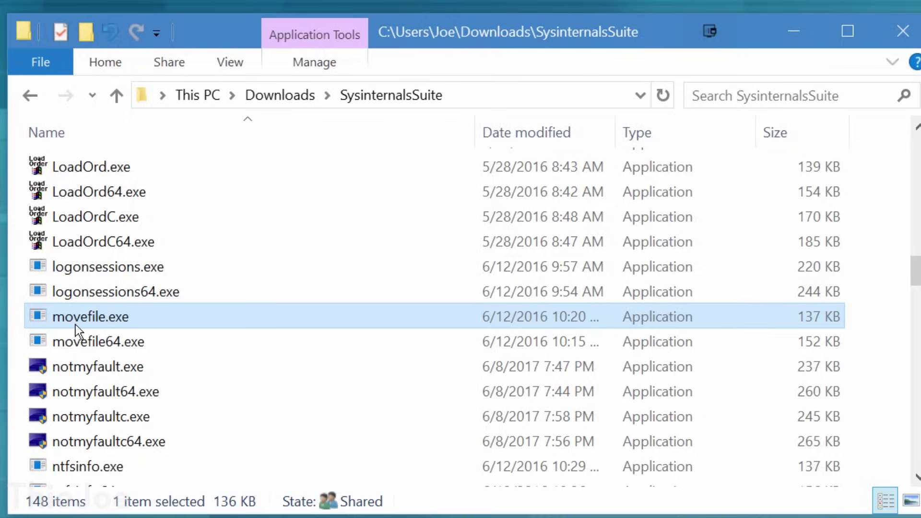
mouse_move(176, 318)
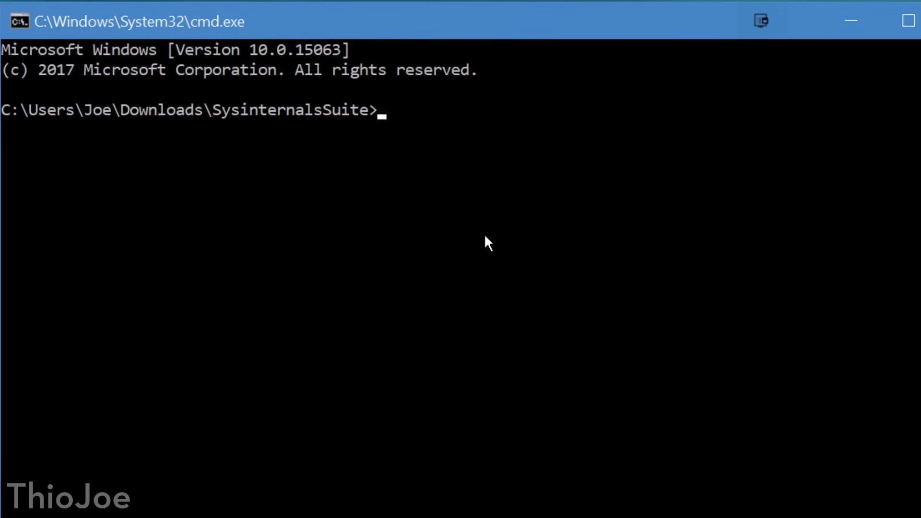
text(movefi)
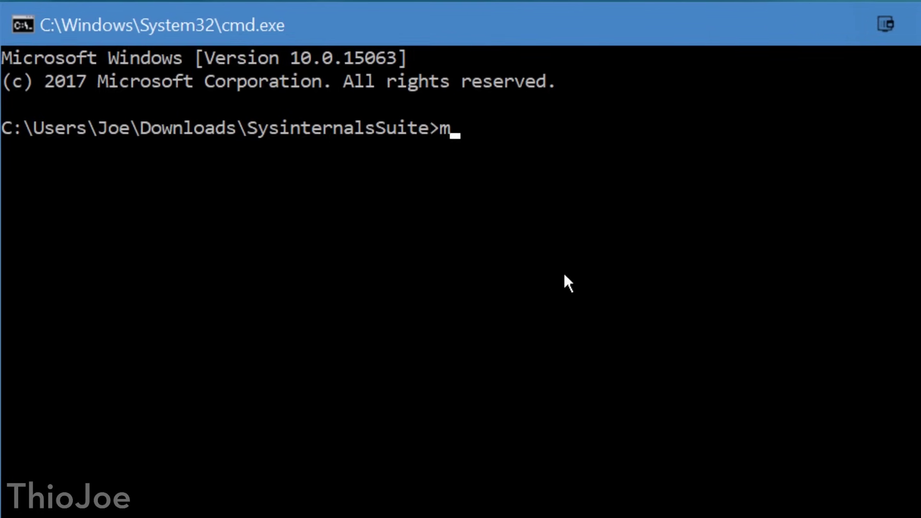
text(le /?)
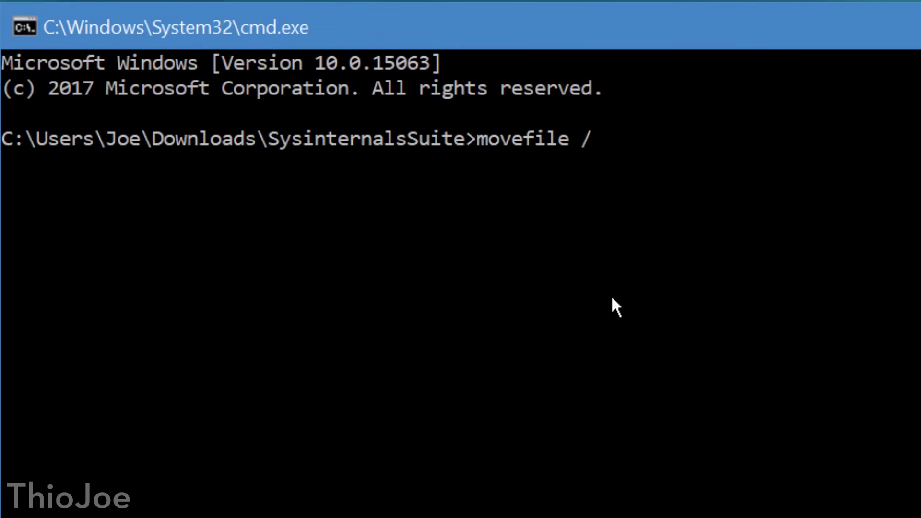
key(Return)
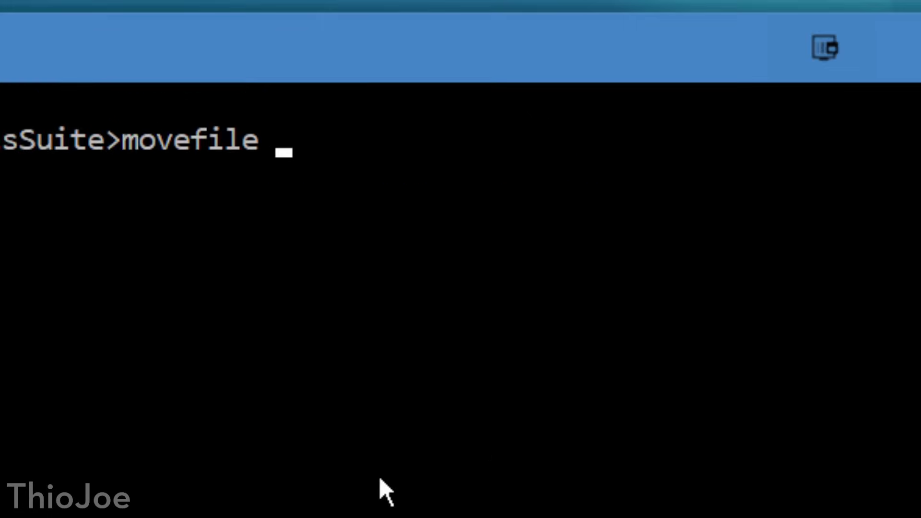
- Schedule d:/thing.txt to move to e:/thing.txt, then type movefile d:/thing.txt "" unrun
text(d:)
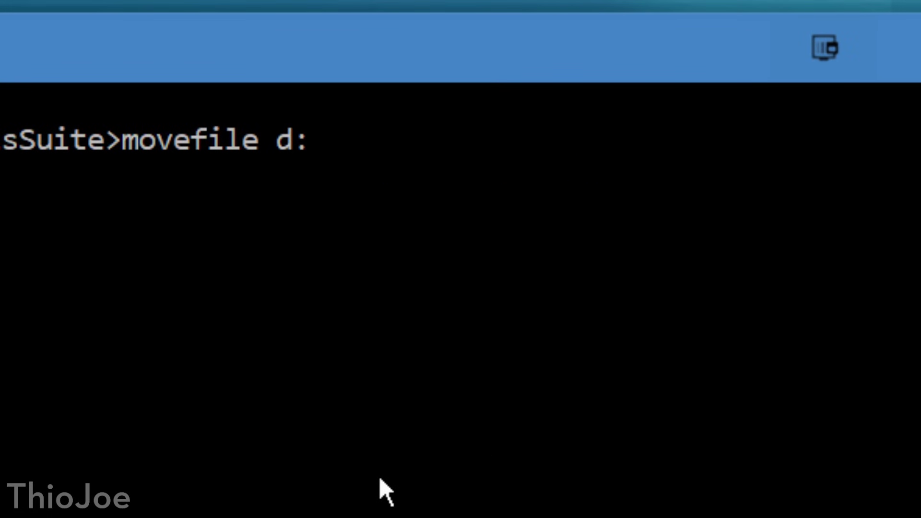
text(/thing.txt e:/thing.t)
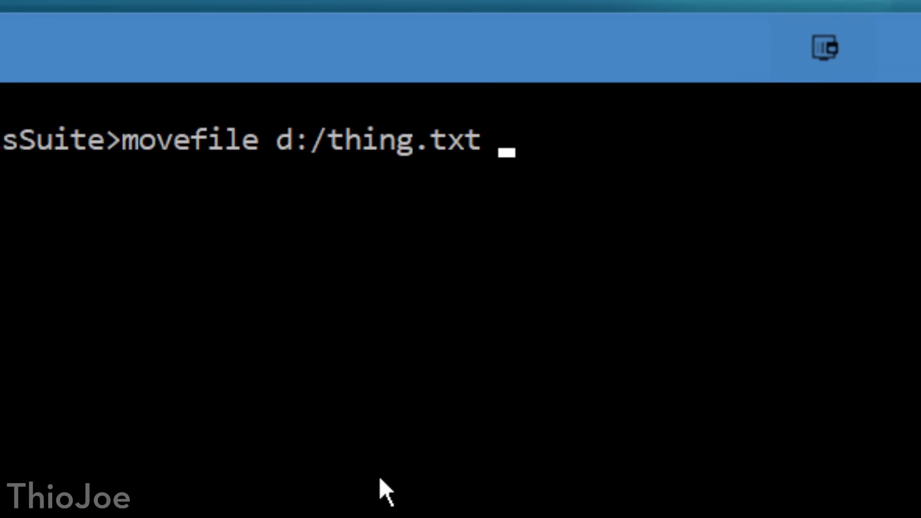
text(xt)
key(Return)
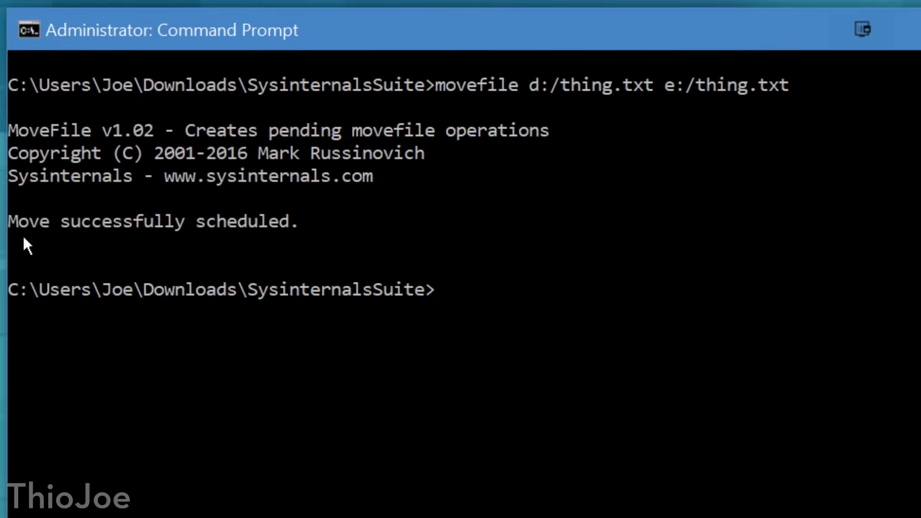
text(movefile)
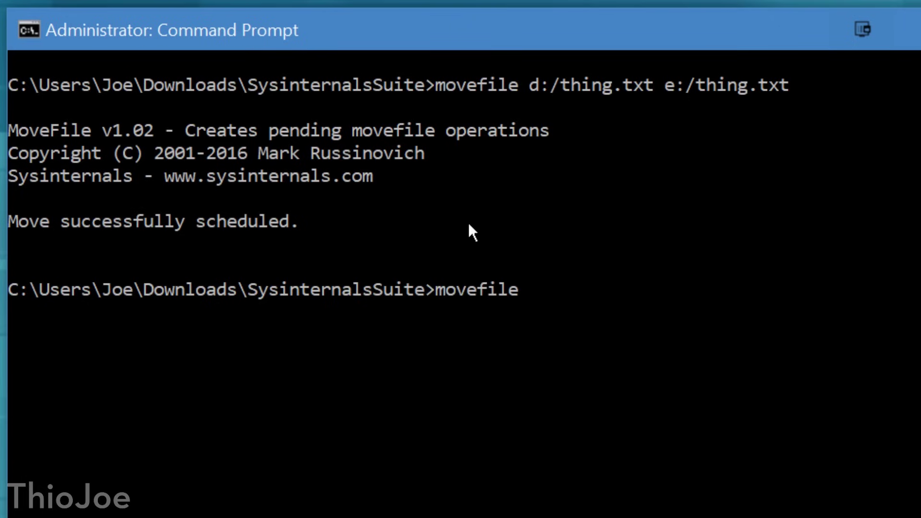
text( d:/thing.txt )
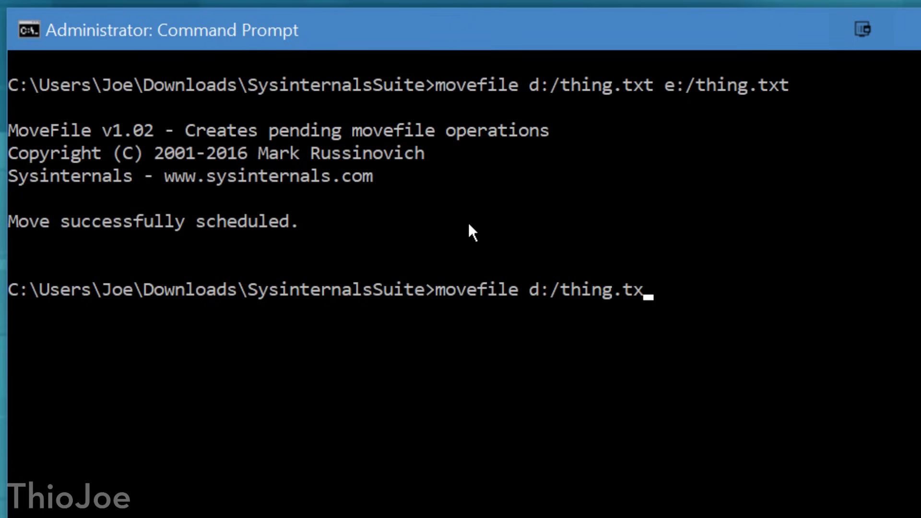
text("")
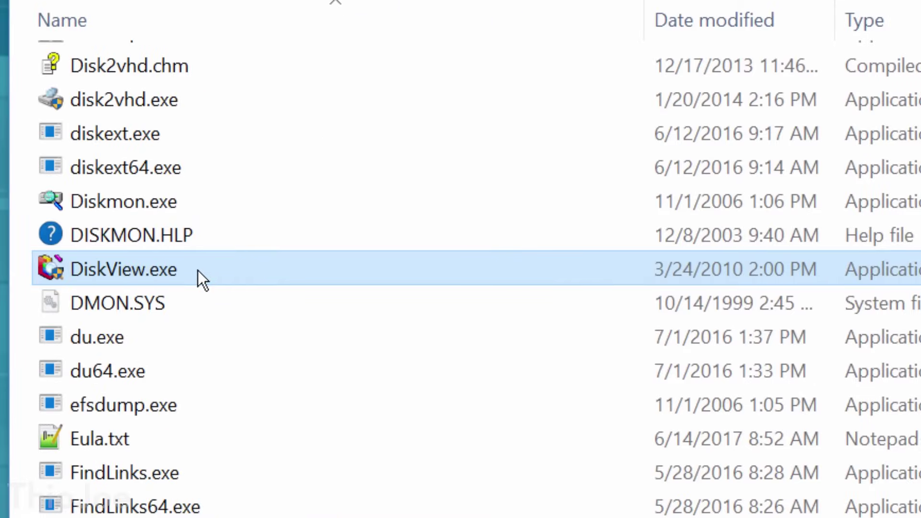
- Launch DiskView, let it scan volume C:, and zoom in to identify a cluster's file
mouse_move(249, 267)
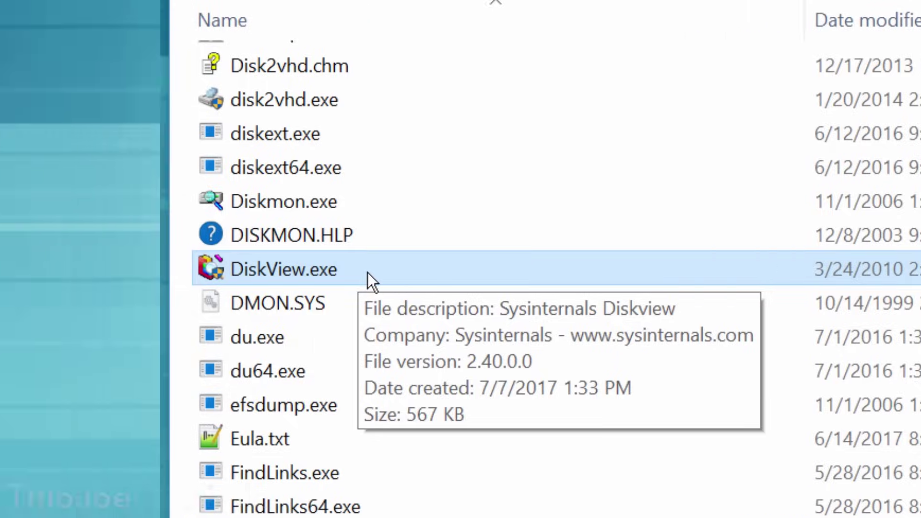
double_click(207, 273)
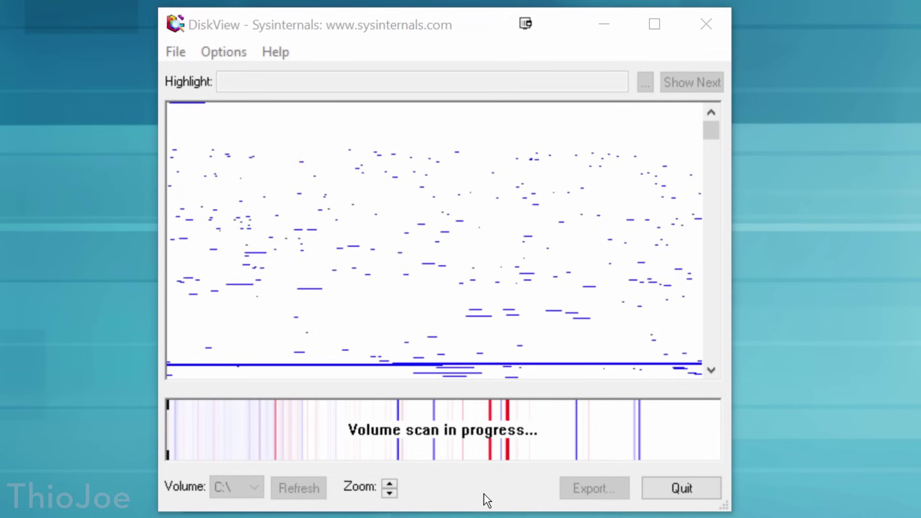
click(710, 138)
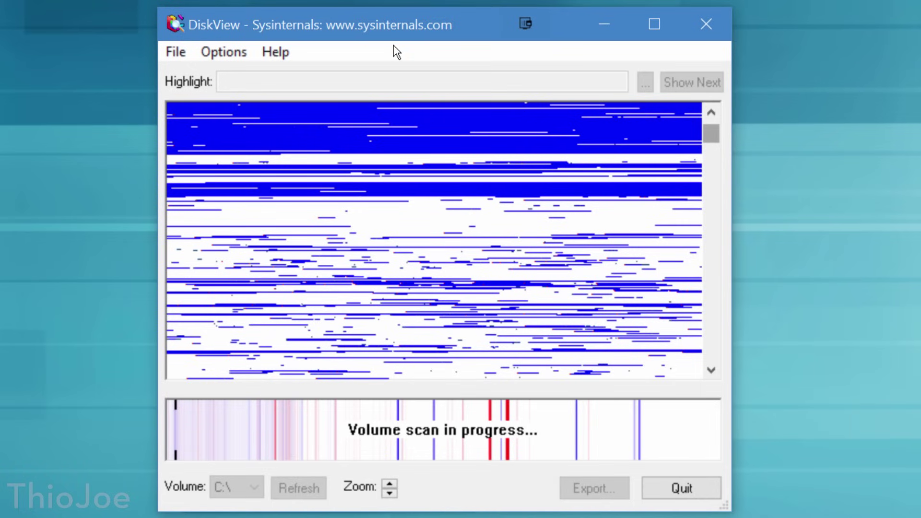
double_click(536, 191)
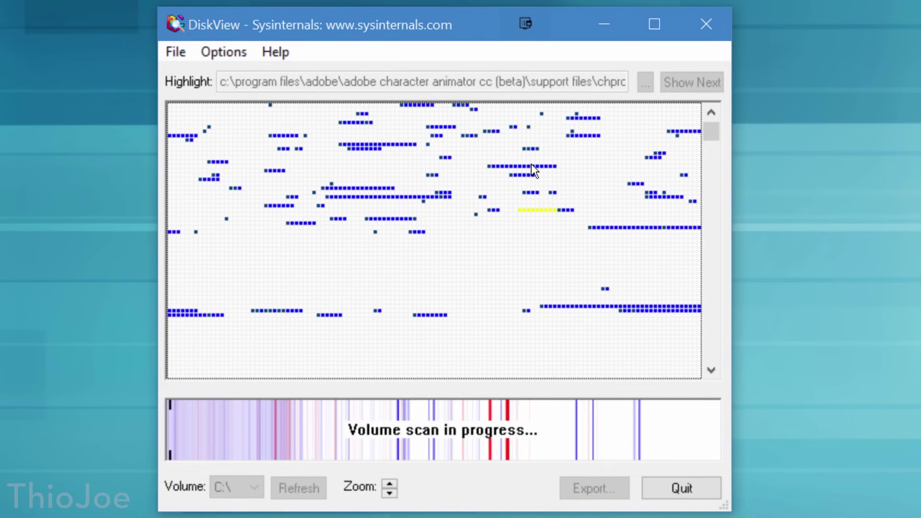
- Zoom deeper into the DiskView cluster map and trace block runs to their Dropbox and After Effects files
click(532, 166)
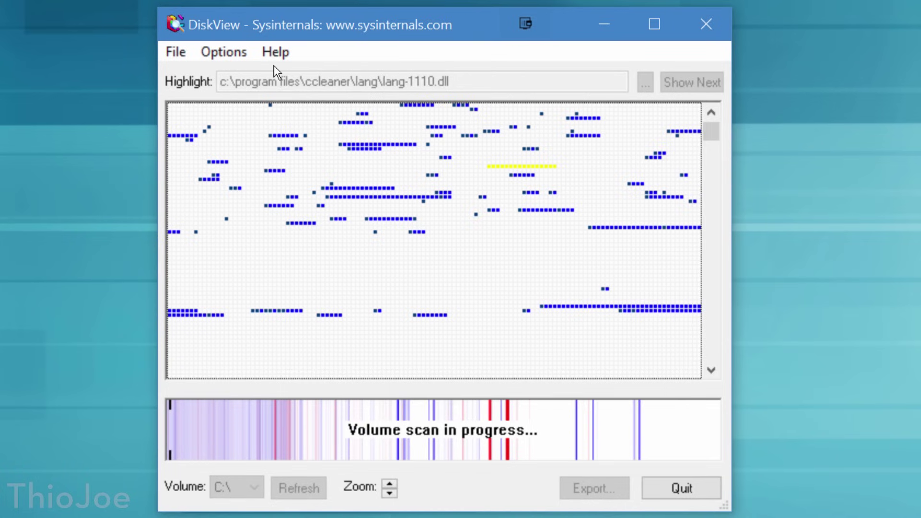
click(390, 335)
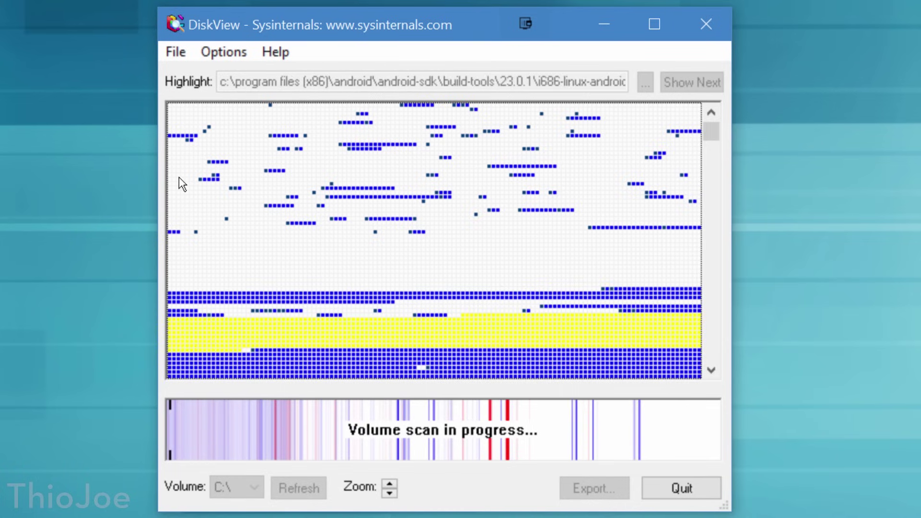
click(289, 211)
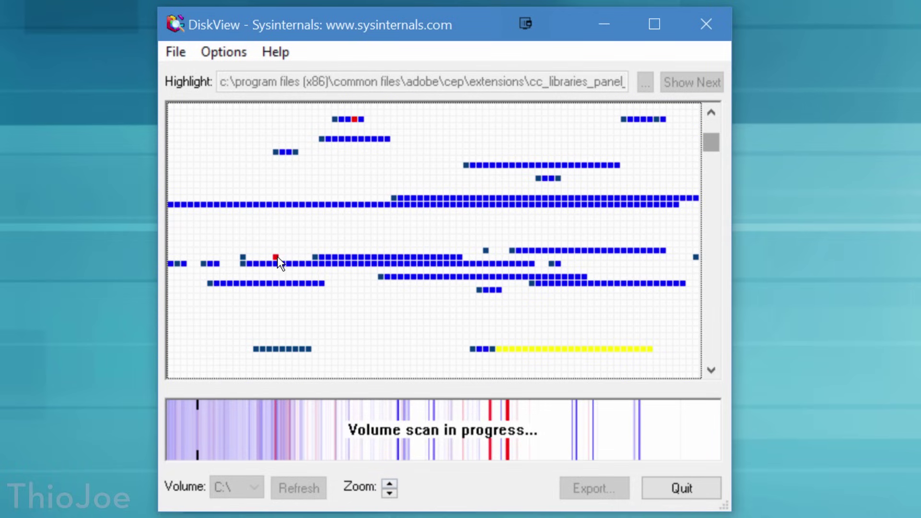
click(276, 257)
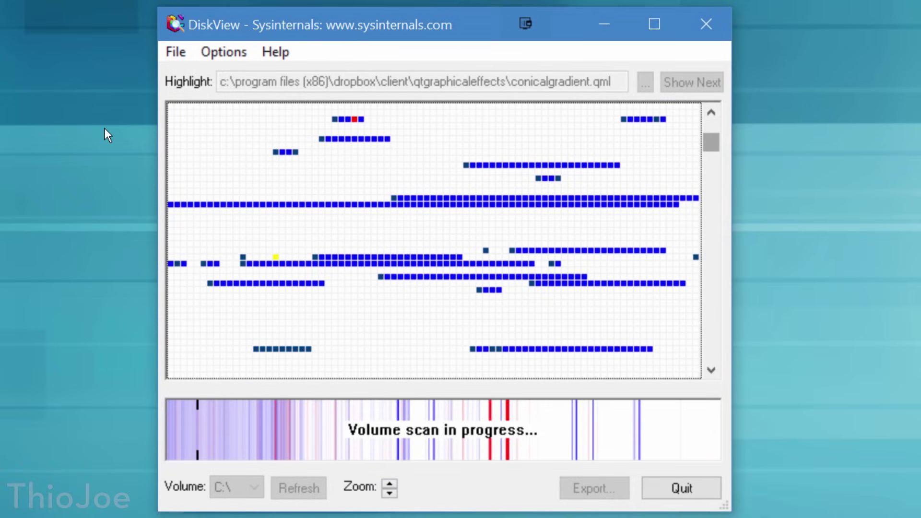
click(357, 119)
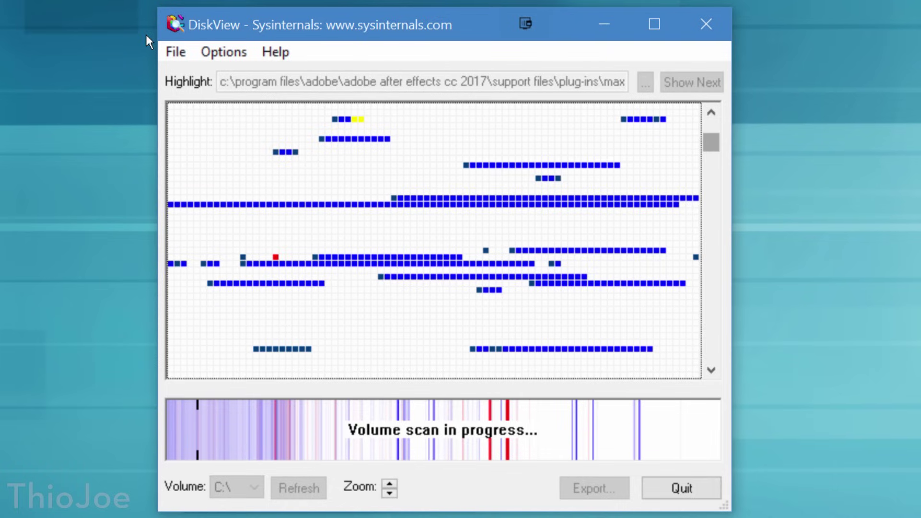
click(340, 120)
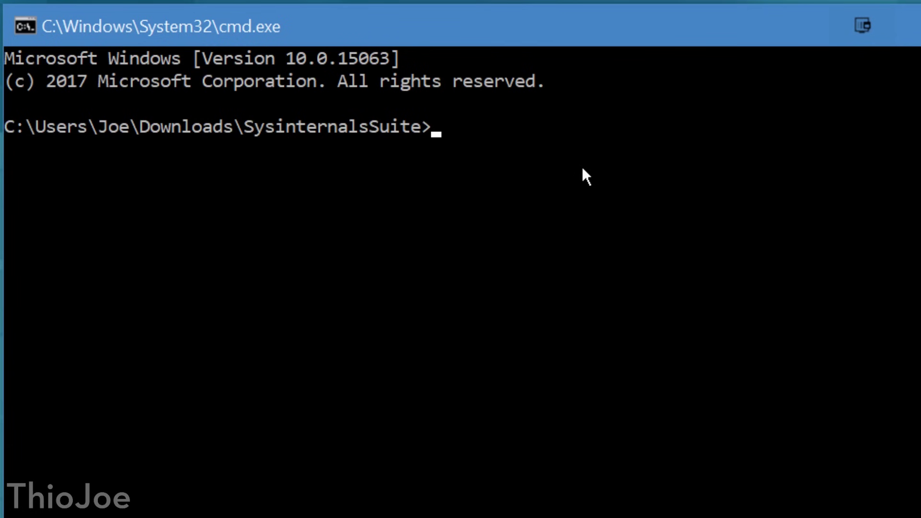
- Display PsKill's usage help with pskill /?
text(pskill .)
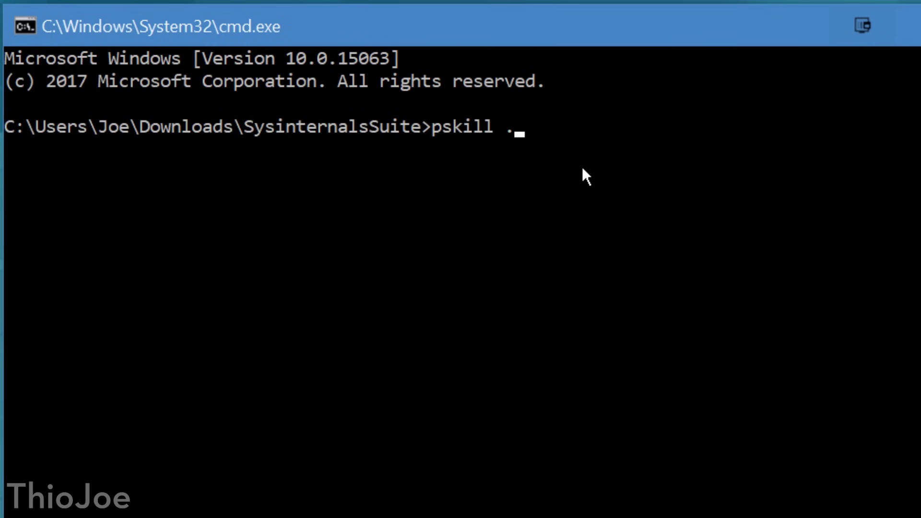
key(BackSpace)
text(/?)
key(Return)
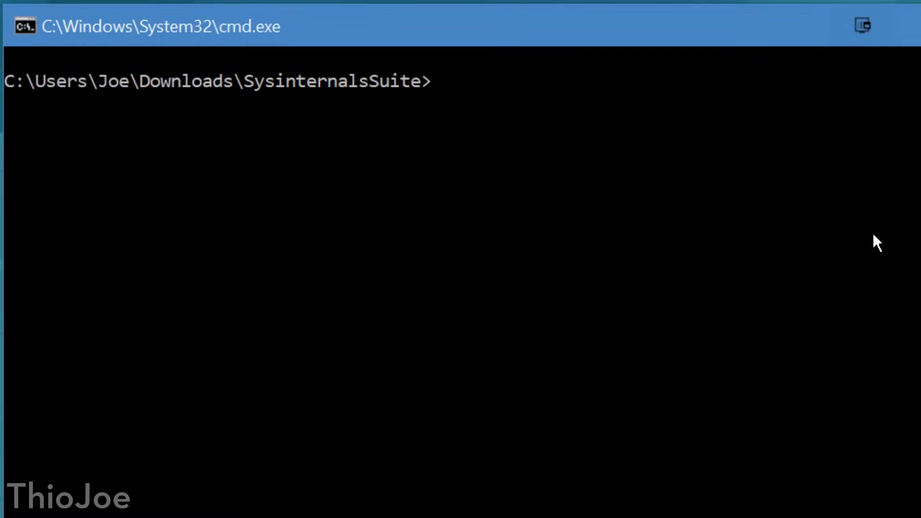
- Kill notepad.exe, kill it again with -t for its process tree, then type a remote-computer pskill command
text(pskill)
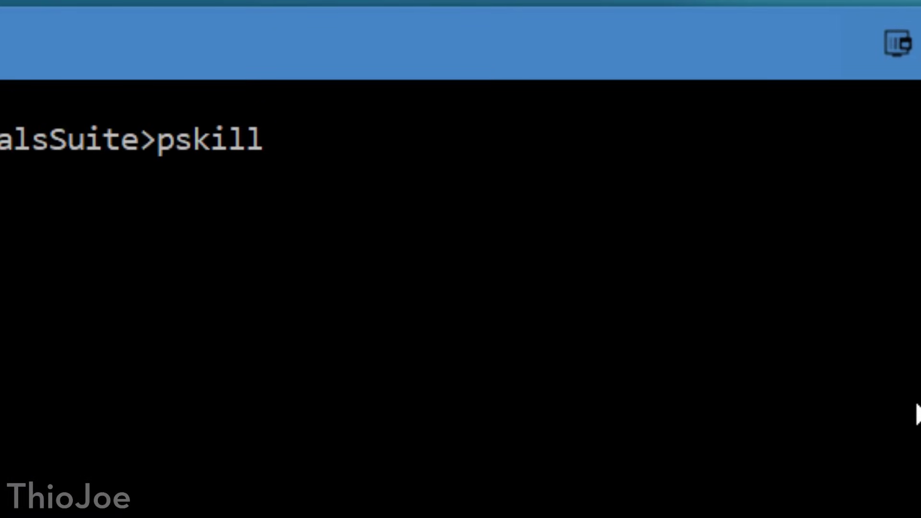
text( notepad.exe)
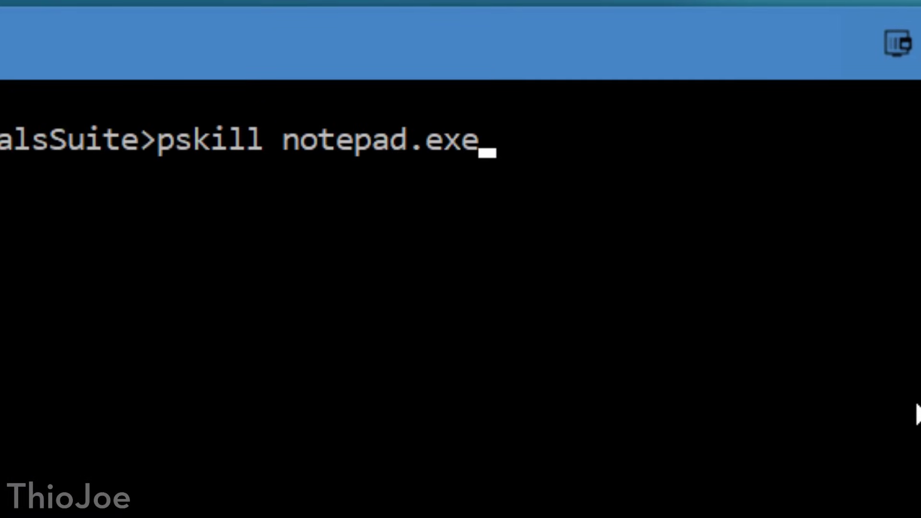
key(Return)
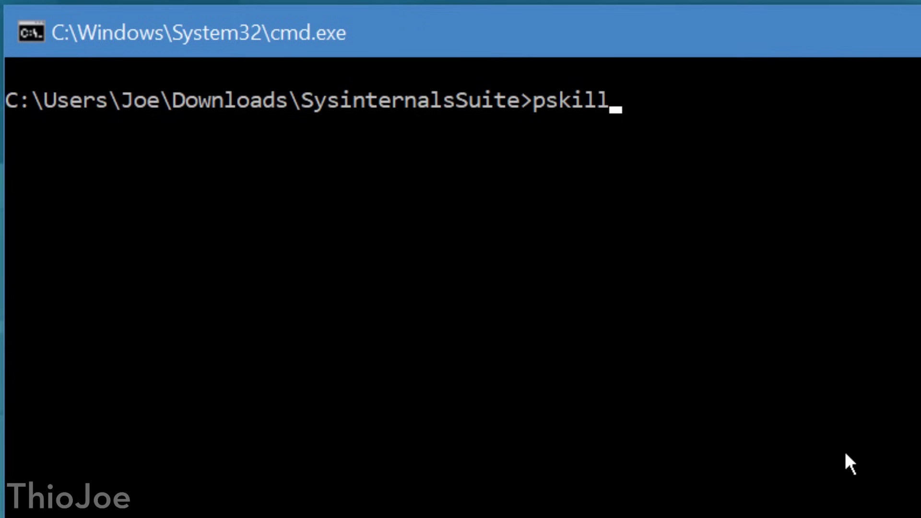
text(-t notepad.exe)
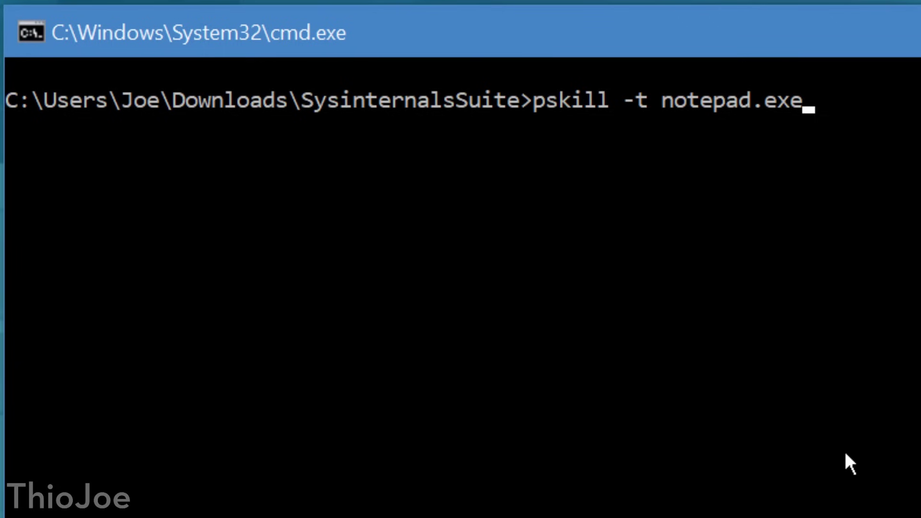
key(Return)
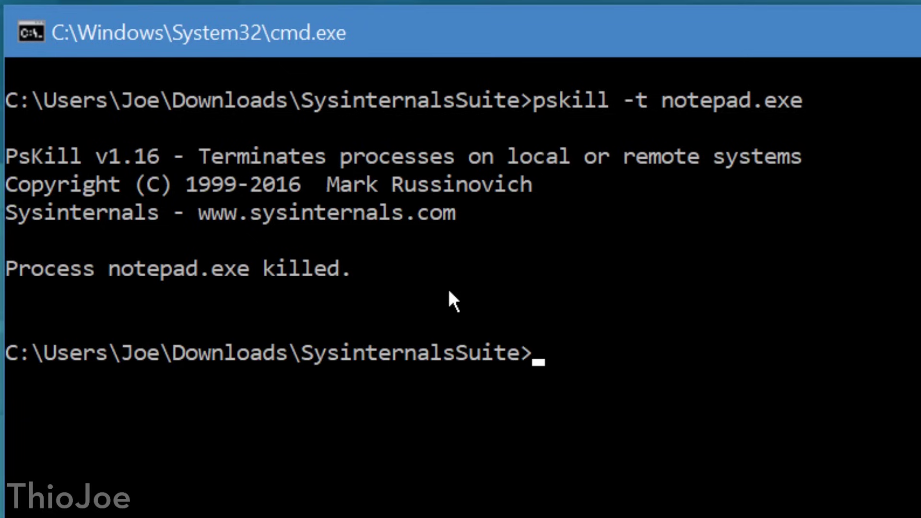
text(pskill //)
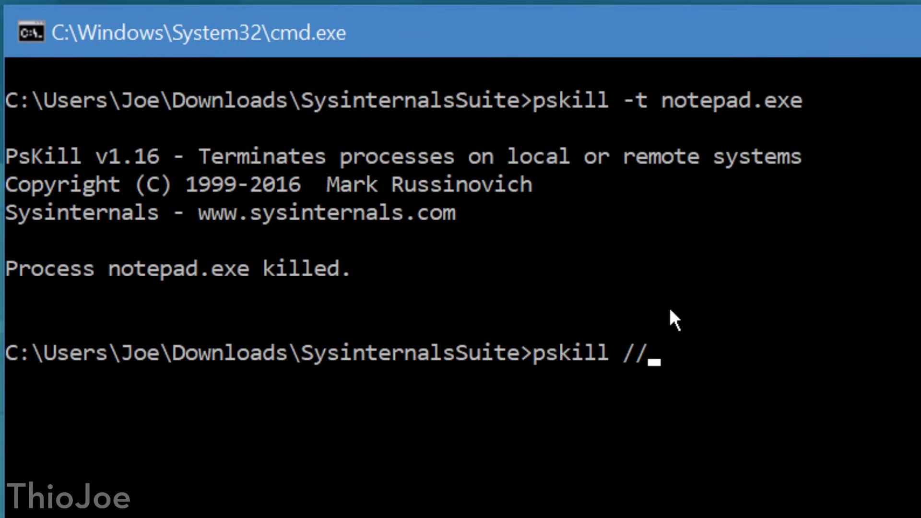
text(Joe-PC notep)
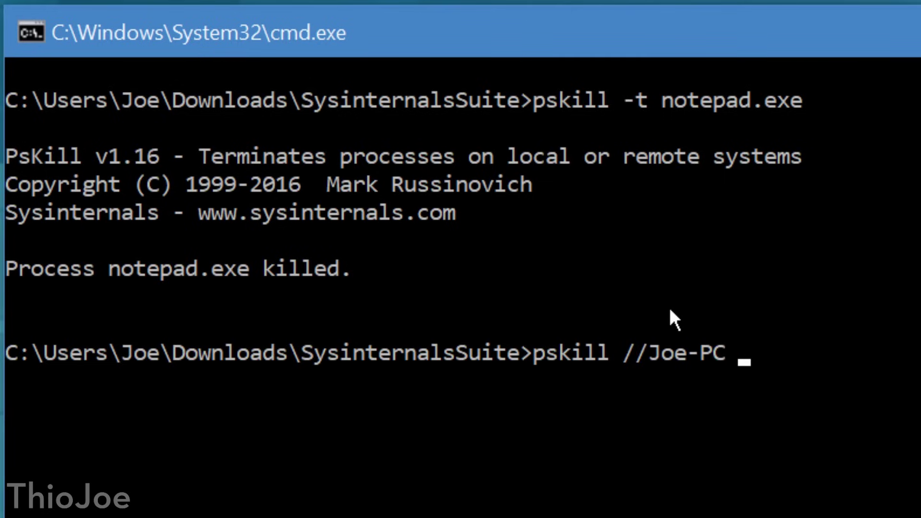
text(ad.exe)
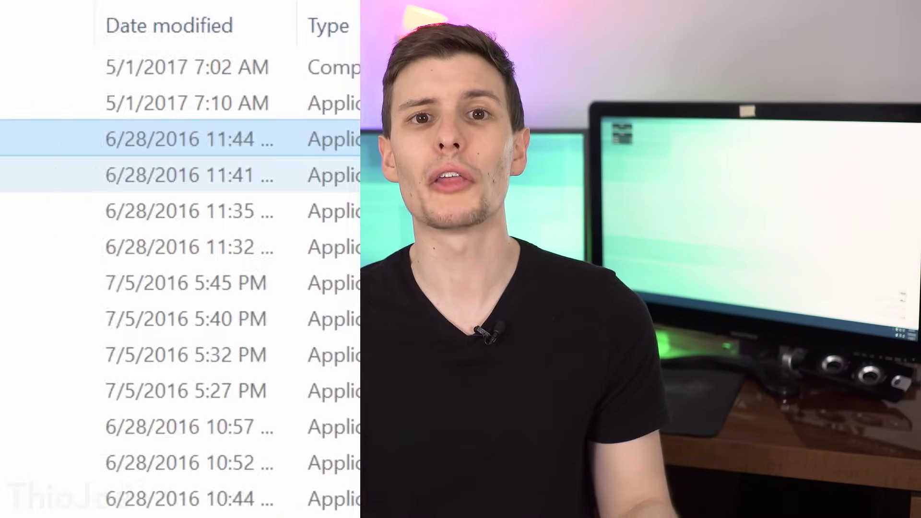
- Scroll down the SysinternalsSuite file list toward Coreinfo.exe
scroll(156, 434, down, 1)
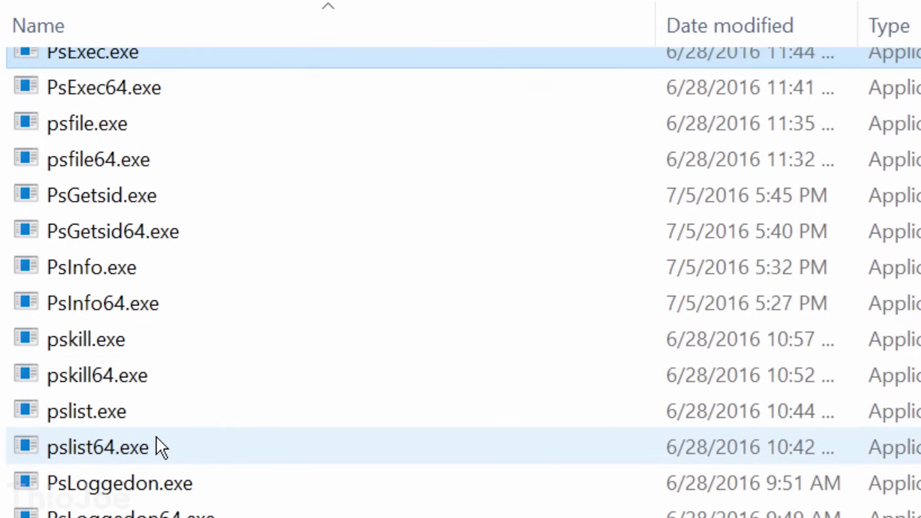
scroll(156, 437, down, 2)
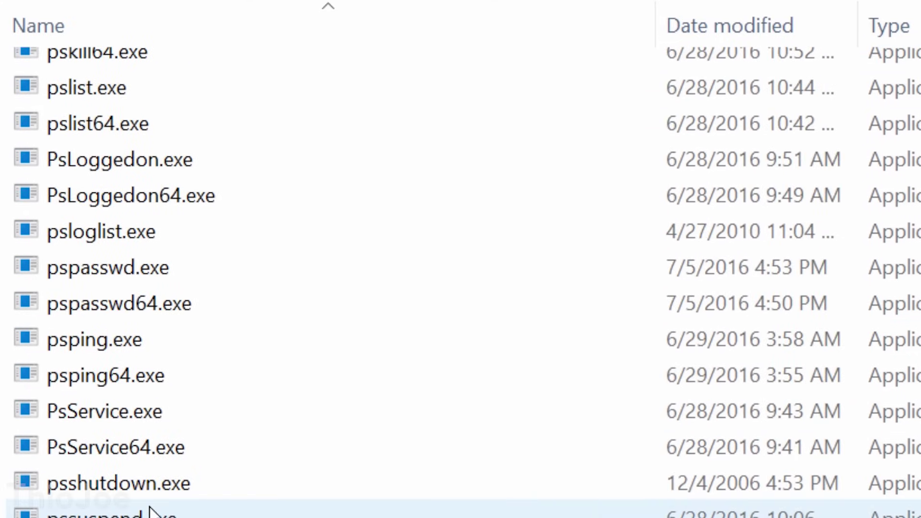
scroll(149, 511, down, 1)
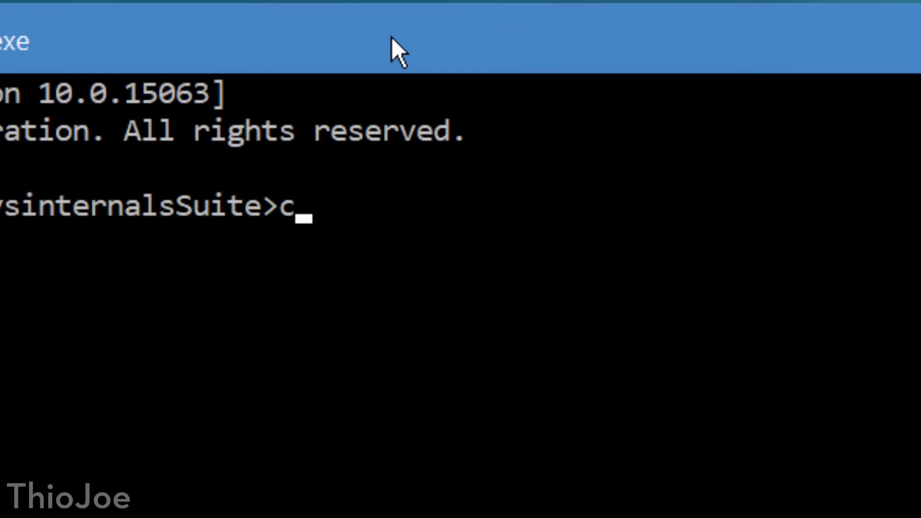
- Run coreinfo and review its CPU features, topology and 32 KB/256 KB/20 MB cache map
text(ore)
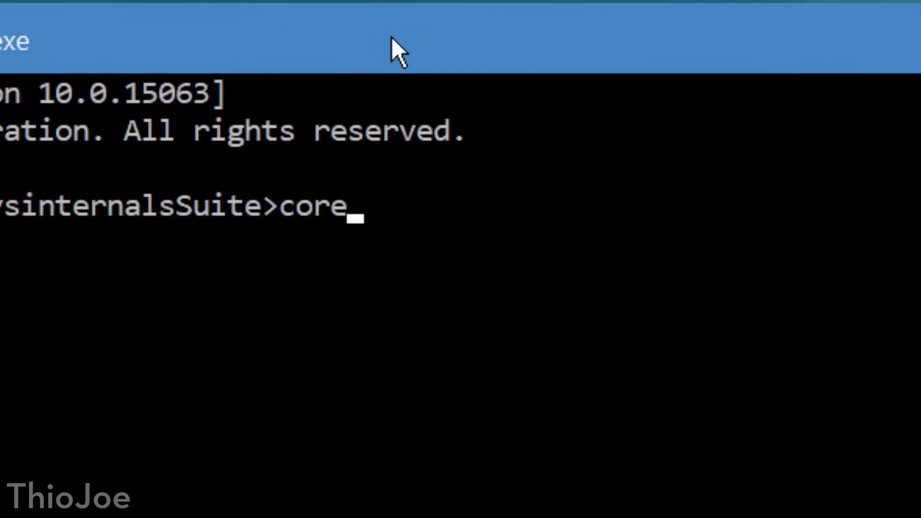
text(info)
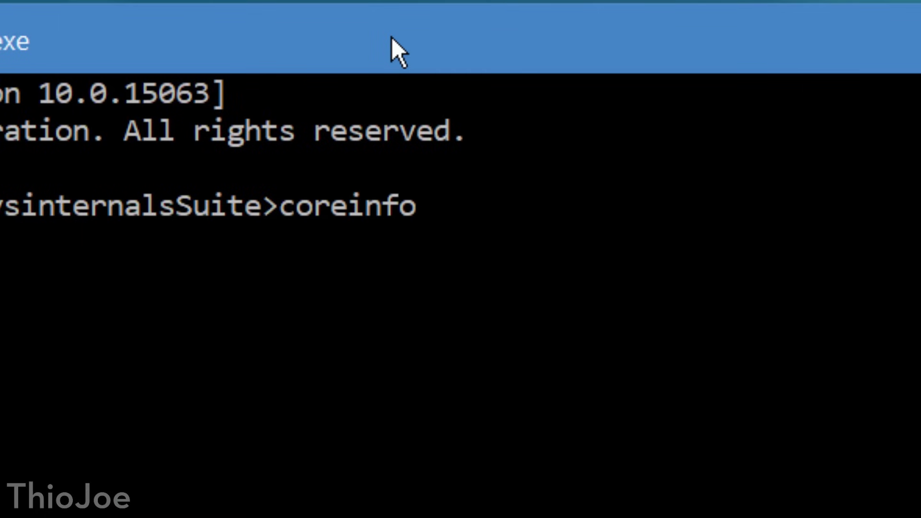
key(Return)
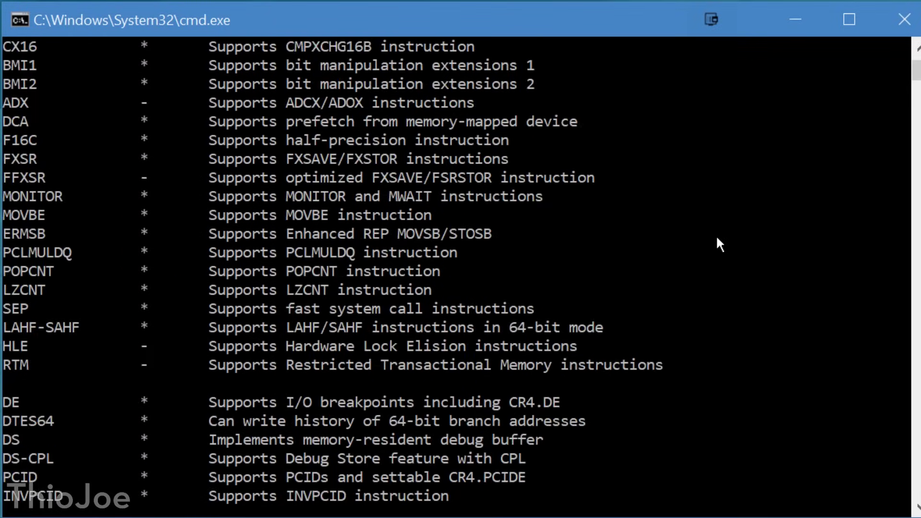
scroll(715, 235, up, 20)
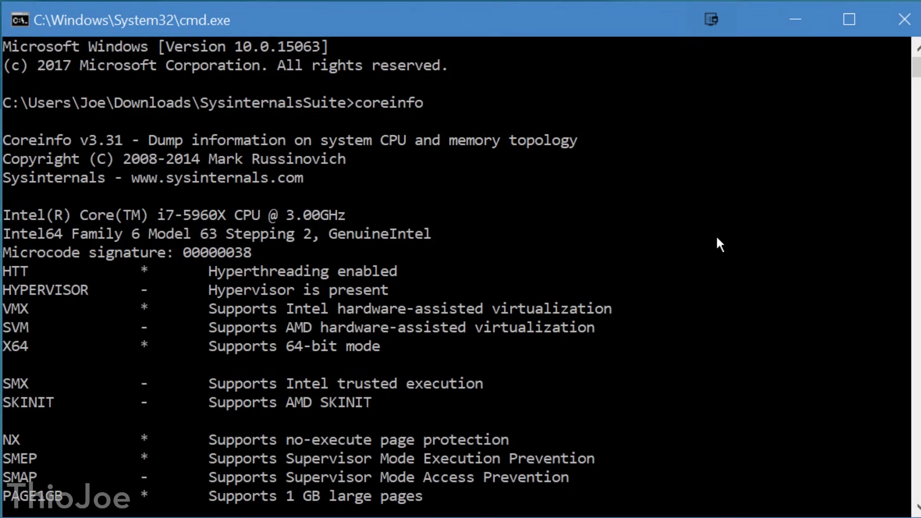
scroll(717, 238, down, 3)
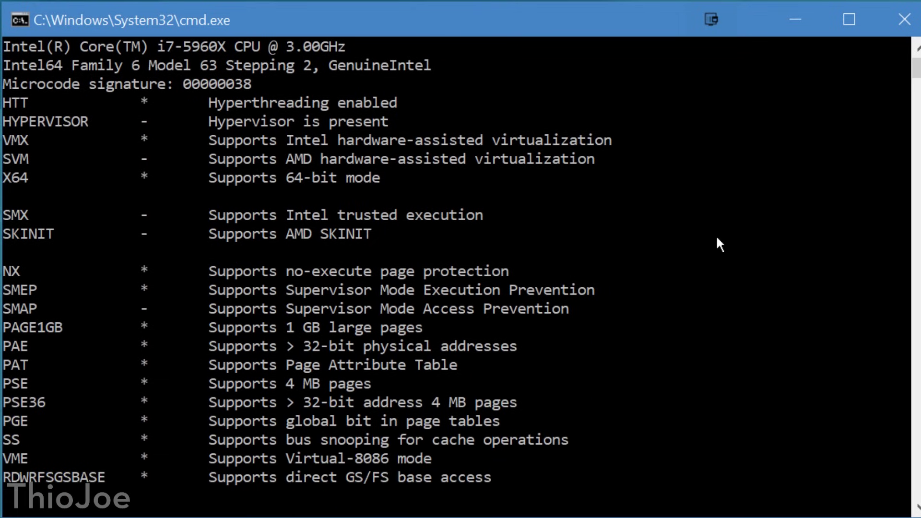
scroll(717, 239, down, 9)
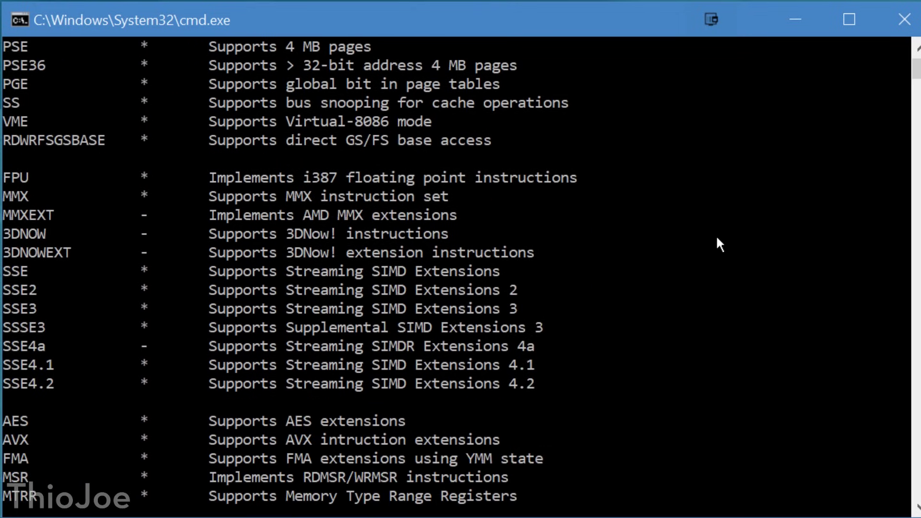
scroll(717, 238, down, 16)
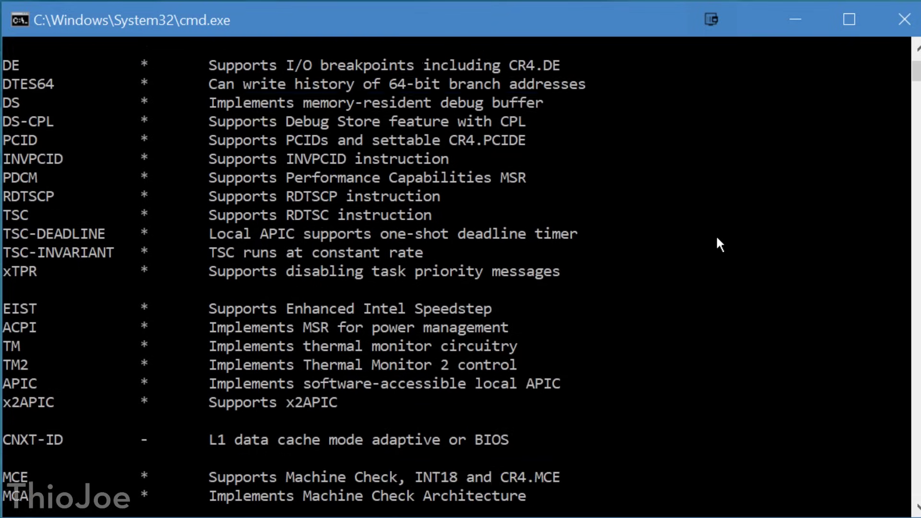
scroll(715, 235, down, 12)
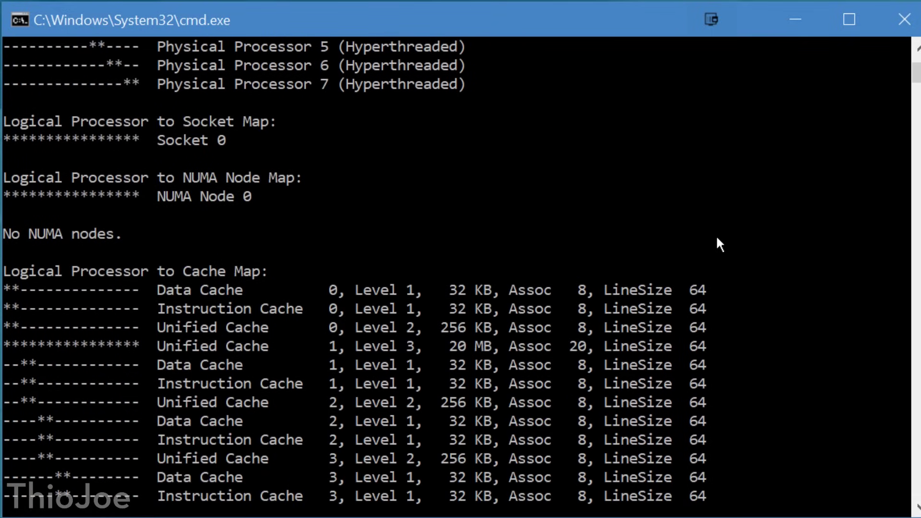
scroll(716, 235, down, 6)
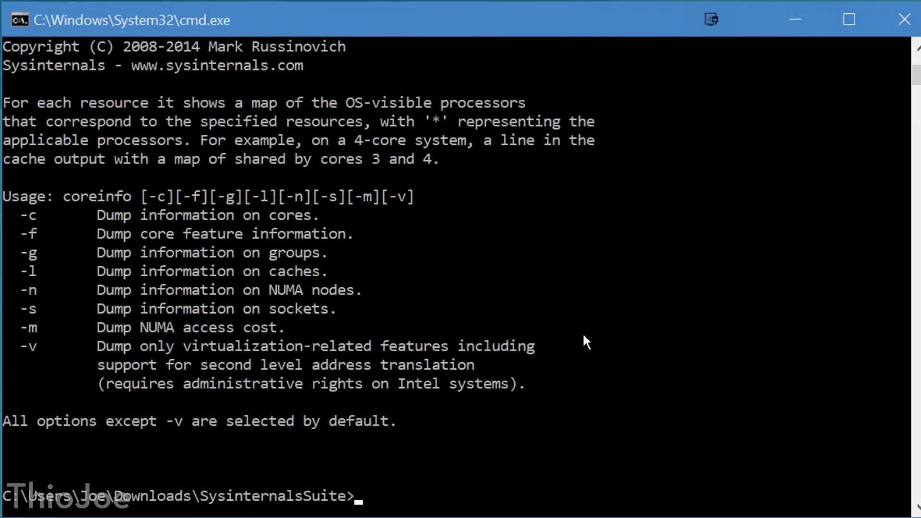
scroll(585, 337, down, 1)
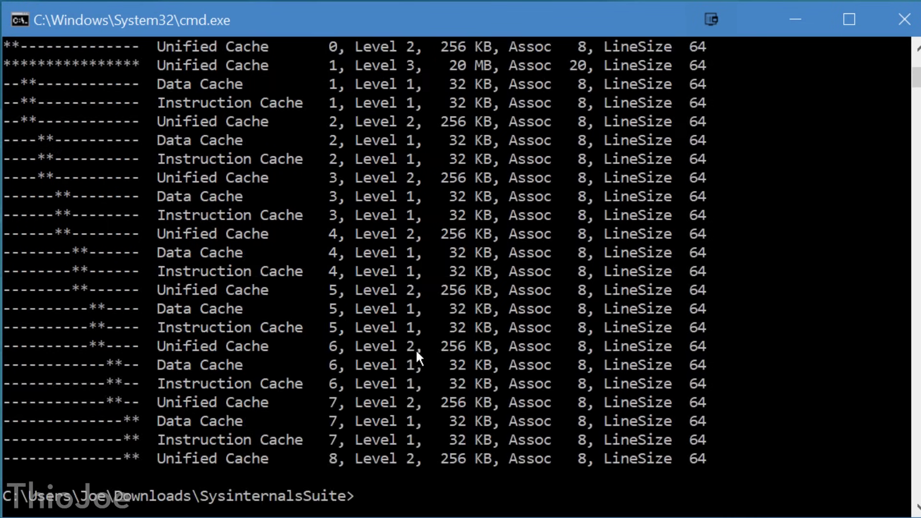
scroll(415, 349, up, 4)
scroll(414, 352, down, 2)
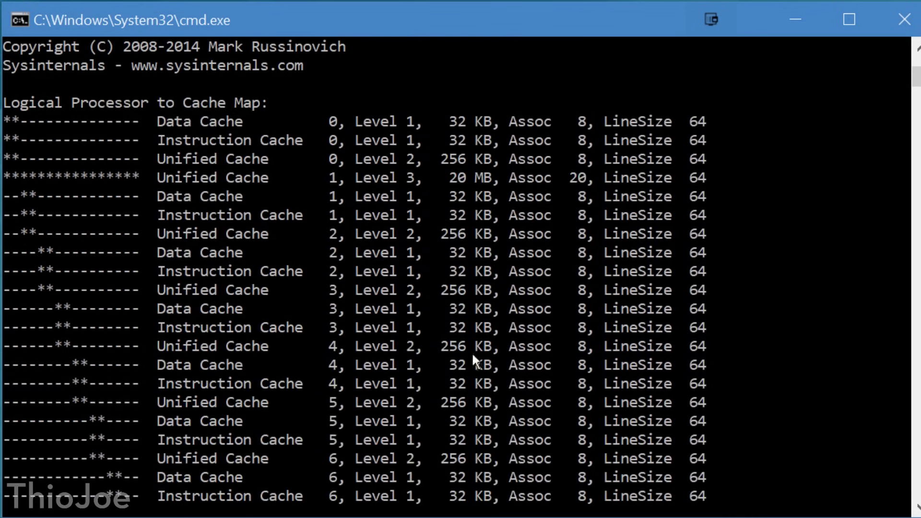
scroll(767, 353, down, 2)
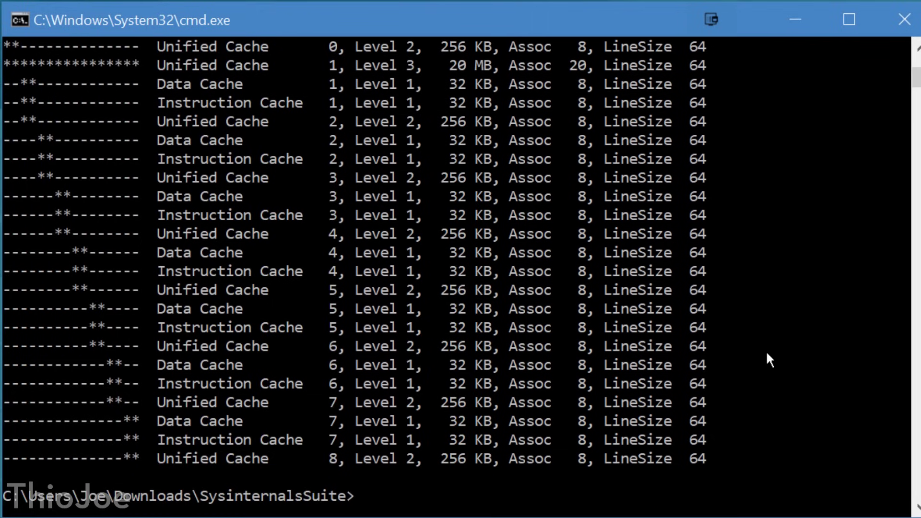